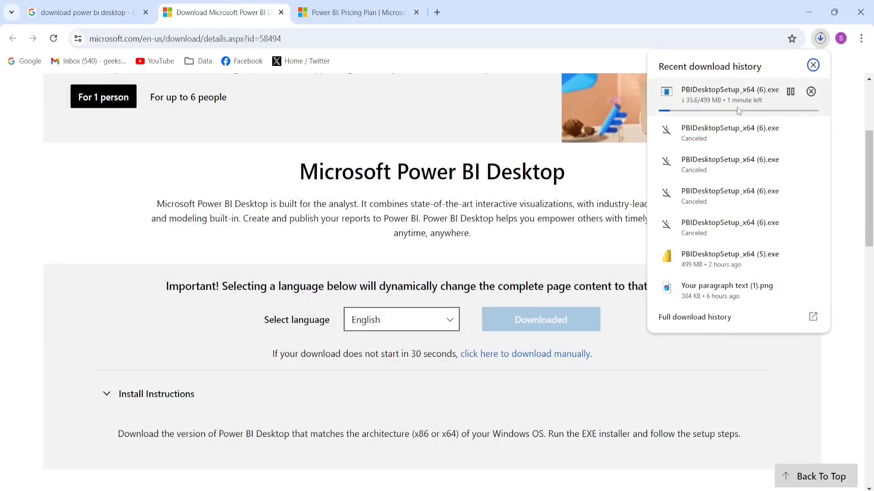
- Cancel the running installer download and proceed through the Power BI Desktop setup wizard's welcome pages with English as the language
{"action": "left_click", "coordinate": [810, 92]}
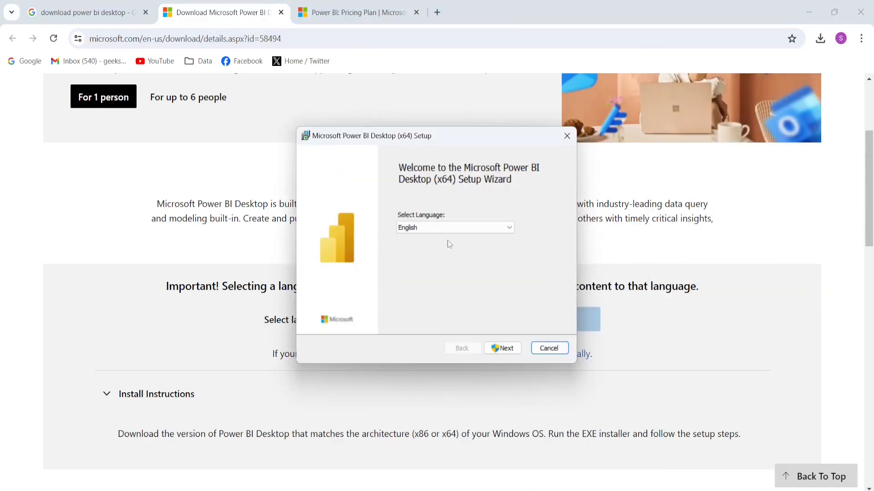
{"action": "left_click", "coordinate": [503, 348]}
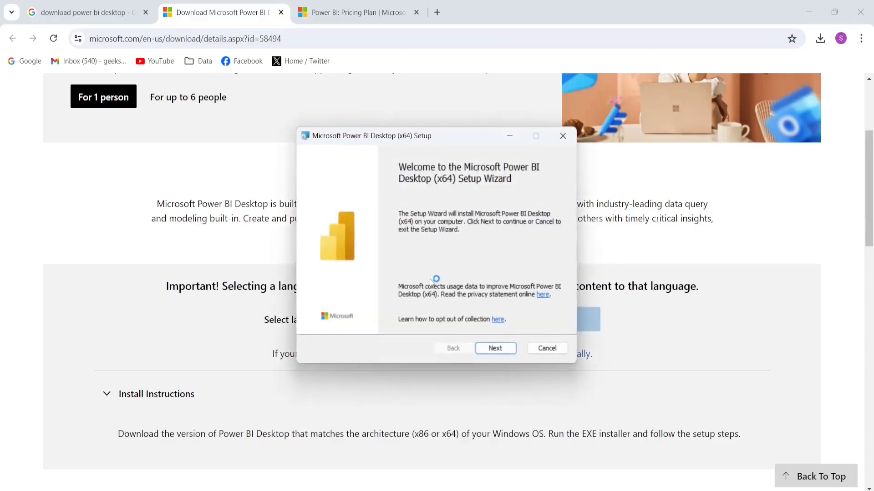
{"action": "left_click", "coordinate": [496, 349]}
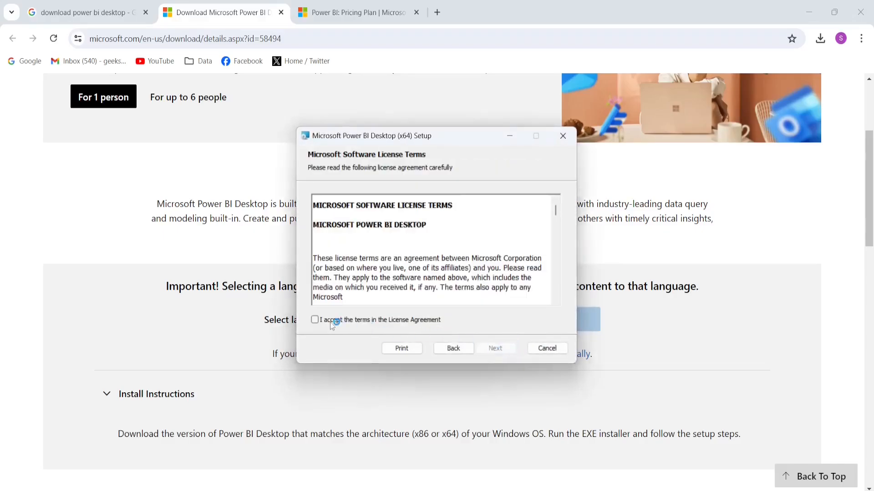
- Accept the license terms and install Power BI Desktop to the default Program Files folder with a desktop shortcut
{"action": "left_click", "coordinate": [316, 321]}
{"action": "left_click", "coordinate": [495, 348]}
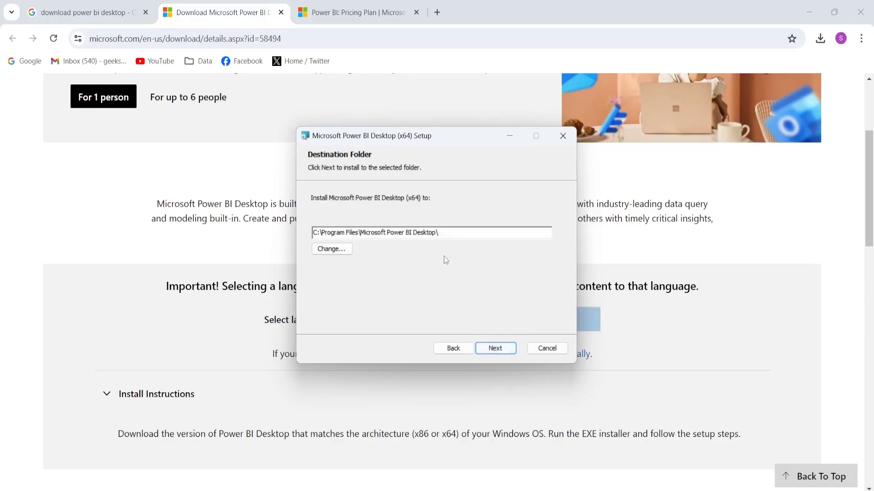
{"action": "left_click", "coordinate": [496, 352]}
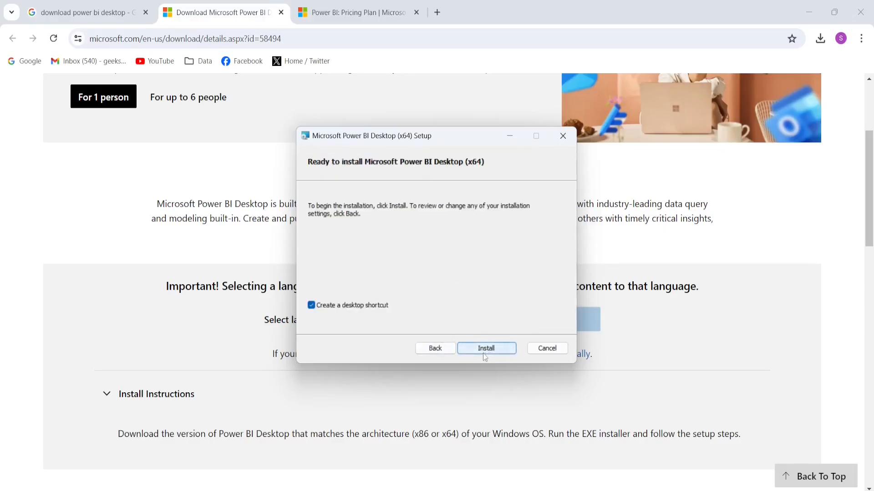
{"action": "left_click", "coordinate": [484, 353]}
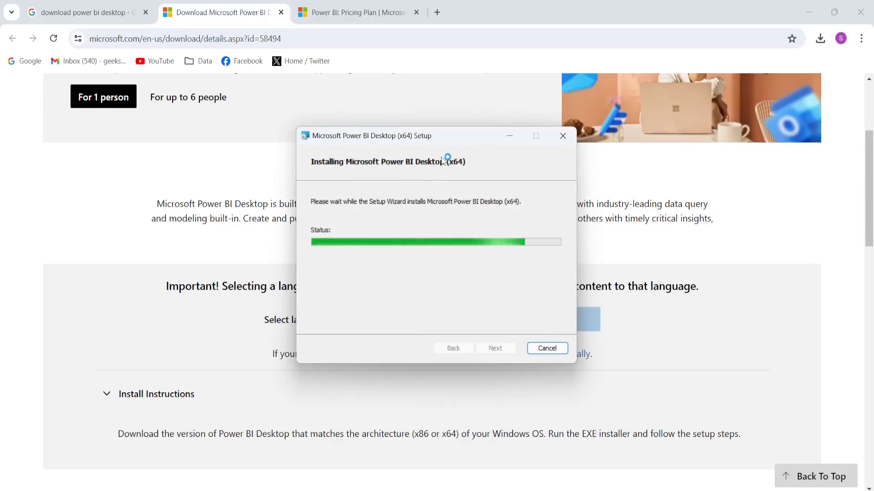
- Switch to the Power BI pricing page and examine the plan cards' prices and included features
{"action": "left_click", "coordinate": [342, 4]}
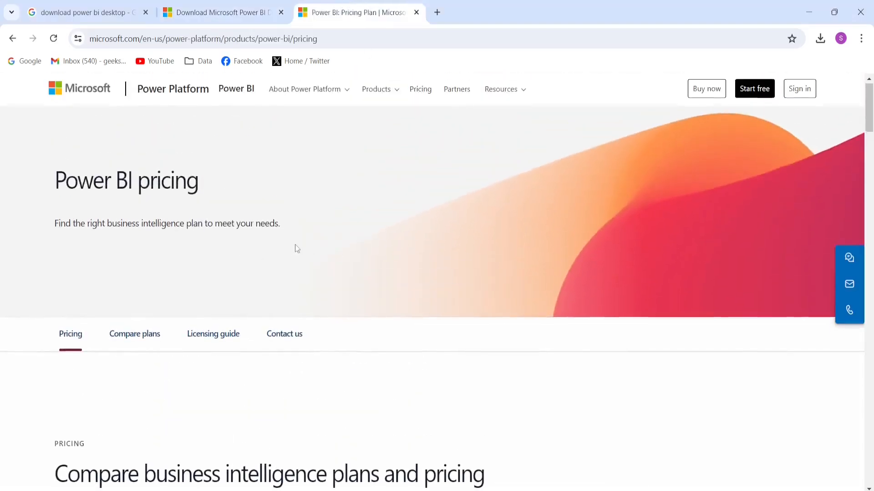
{"action": "scroll", "coordinate": [299, 250], "scroll_direction": "down", "scroll_amount": 8}
{"action": "scroll", "coordinate": [262, 234], "scroll_direction": "up", "scroll_amount": 2}
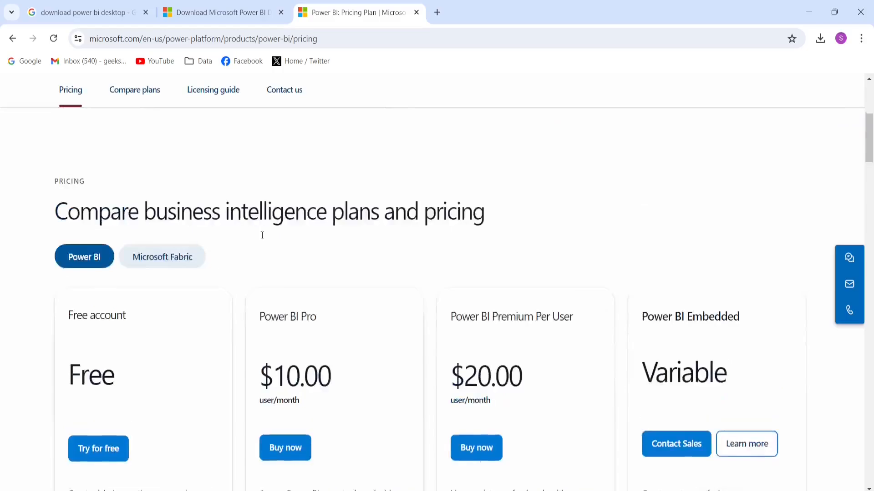
{"action": "scroll", "coordinate": [313, 256], "scroll_direction": "down", "scroll_amount": 2}
{"action": "scroll", "coordinate": [185, 312], "scroll_direction": "down", "scroll_amount": 1}
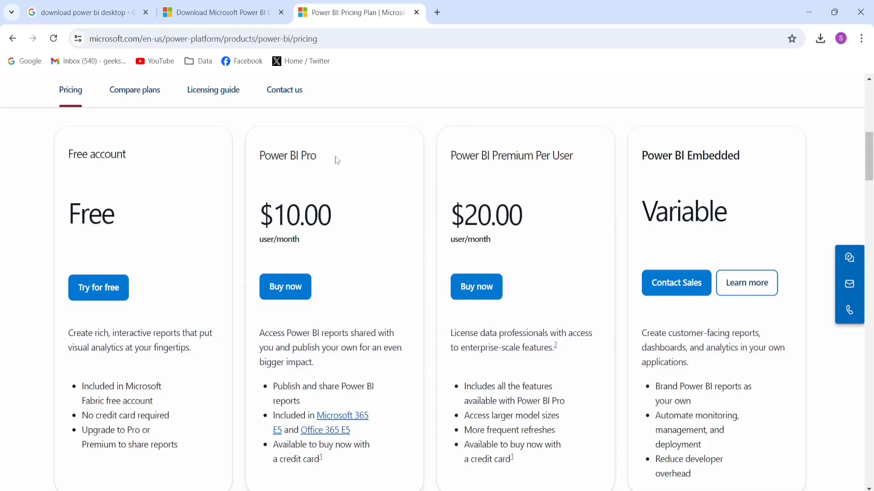
{"action": "scroll", "coordinate": [353, 214], "scroll_direction": "down", "scroll_amount": 1}
{"action": "scroll", "coordinate": [381, 269], "scroll_direction": "down", "scroll_amount": 3}
- Examine the plan comparison table's feature rows for the Free, Pro, Premium Per User and Embedded plans
{"action": "scroll", "coordinate": [381, 273], "scroll_direction": "down", "scroll_amount": 7}
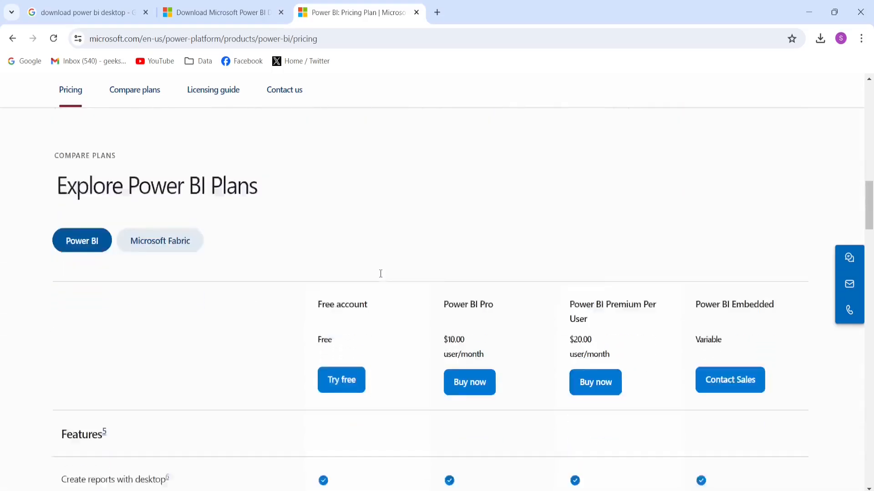
{"action": "scroll", "coordinate": [380, 274], "scroll_direction": "up", "scroll_amount": 1}
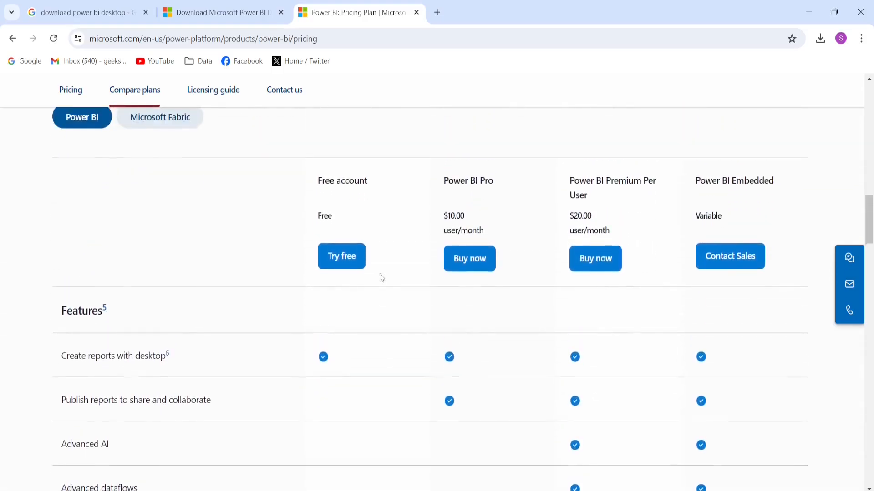
{"action": "scroll", "coordinate": [380, 275], "scroll_direction": "up", "scroll_amount": 1}
{"action": "scroll", "coordinate": [379, 275], "scroll_direction": "down", "scroll_amount": 1}
{"action": "scroll", "coordinate": [441, 200], "scroll_direction": "up", "scroll_amount": 7}
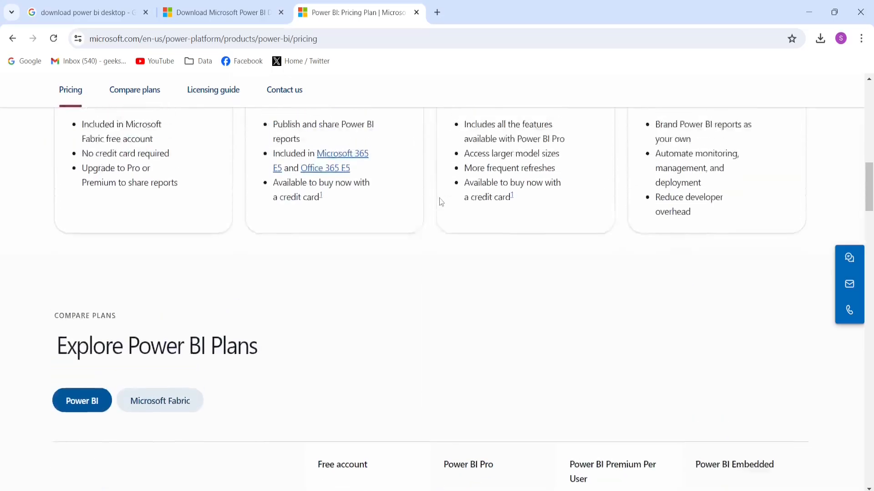
{"action": "scroll", "coordinate": [441, 203], "scroll_direction": "down", "scroll_amount": 7}
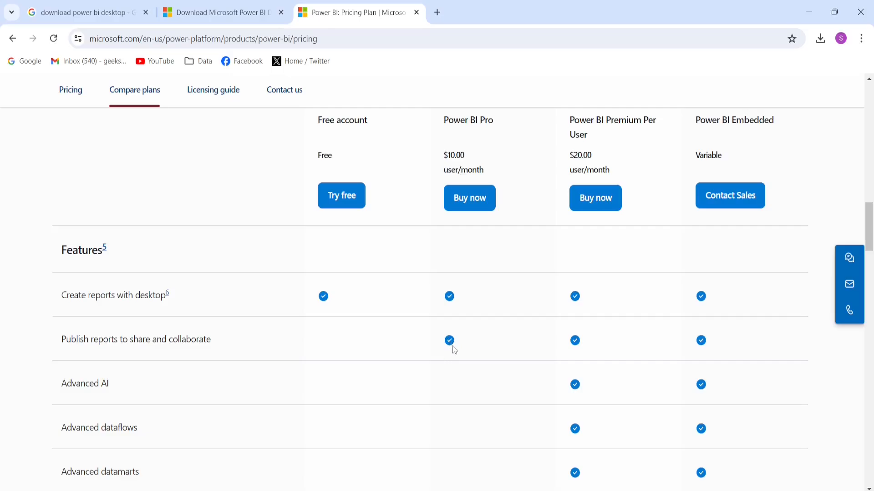
{"action": "scroll", "coordinate": [310, 337], "scroll_direction": "up", "scroll_amount": 3}
{"action": "scroll", "coordinate": [319, 337], "scroll_direction": "down", "scroll_amount": 4}
{"action": "scroll", "coordinate": [246, 374], "scroll_direction": "down", "scroll_amount": 5}
{"action": "scroll", "coordinate": [182, 365], "scroll_direction": "up", "scroll_amount": 3}
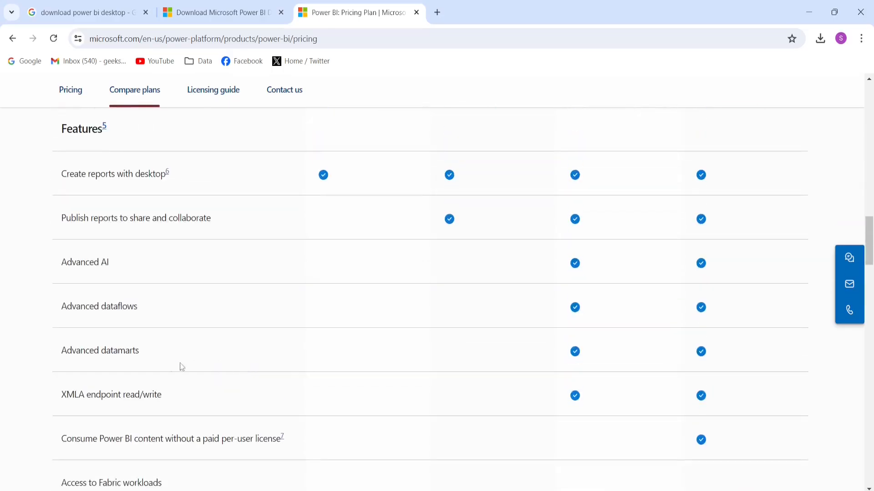
{"action": "scroll", "coordinate": [655, 294], "scroll_direction": "up", "scroll_amount": 4}
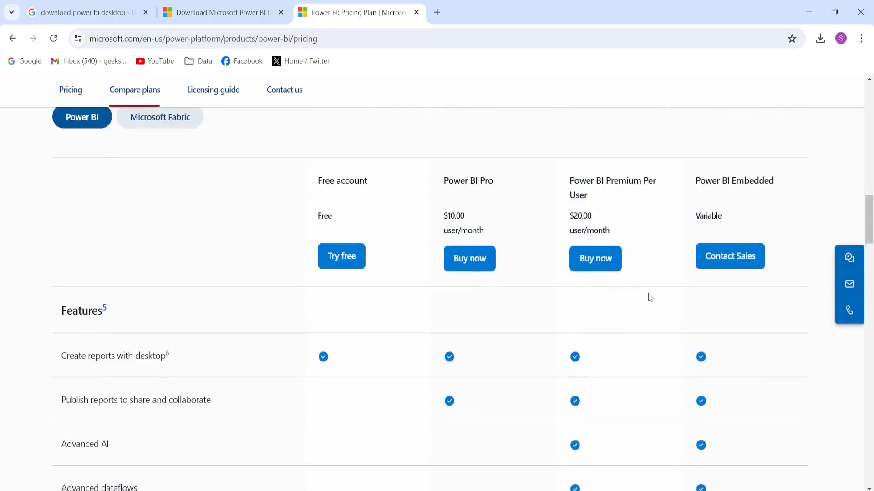
{"action": "scroll", "coordinate": [647, 297], "scroll_direction": "down", "scroll_amount": 4}
{"action": "scroll", "coordinate": [648, 302], "scroll_direction": "up", "scroll_amount": 4}
{"action": "scroll", "coordinate": [648, 306], "scroll_direction": "up", "scroll_amount": 4}
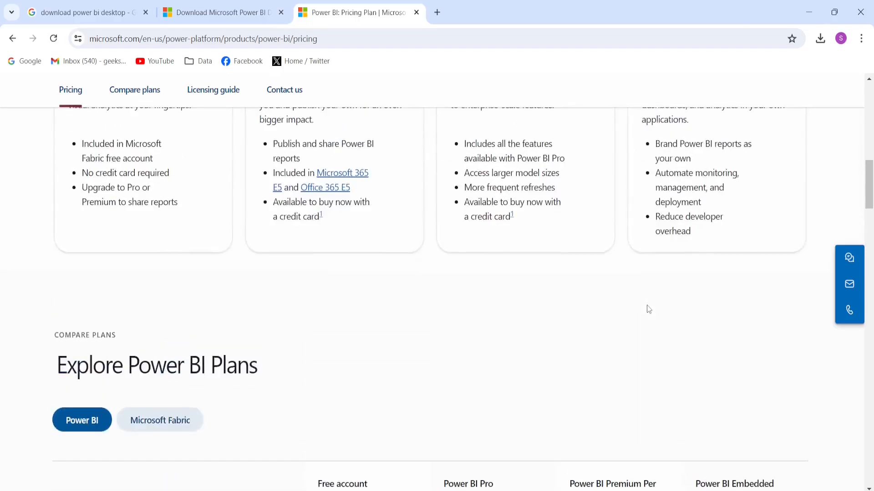
{"action": "scroll", "coordinate": [647, 307], "scroll_direction": "down", "scroll_amount": 3}
{"action": "scroll", "coordinate": [550, 384], "scroll_direction": "down", "scroll_amount": 11}
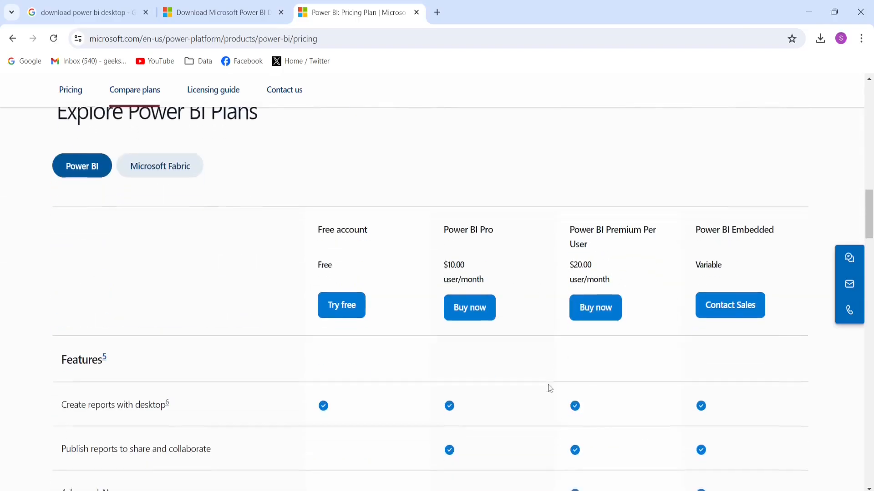
{"action": "scroll", "coordinate": [289, 347], "scroll_direction": "down", "scroll_amount": 1}
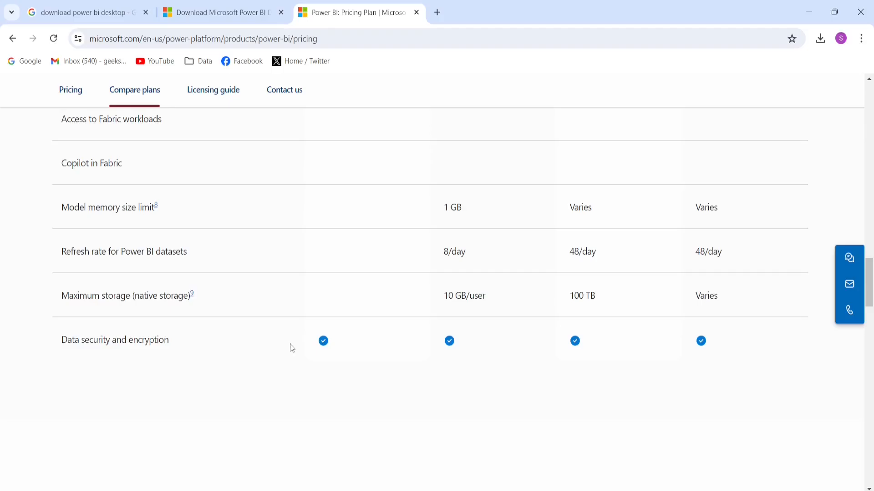
{"action": "scroll", "coordinate": [267, 337], "scroll_direction": "up", "scroll_amount": 1}
{"action": "scroll", "coordinate": [525, 269], "scroll_direction": "up", "scroll_amount": 15}
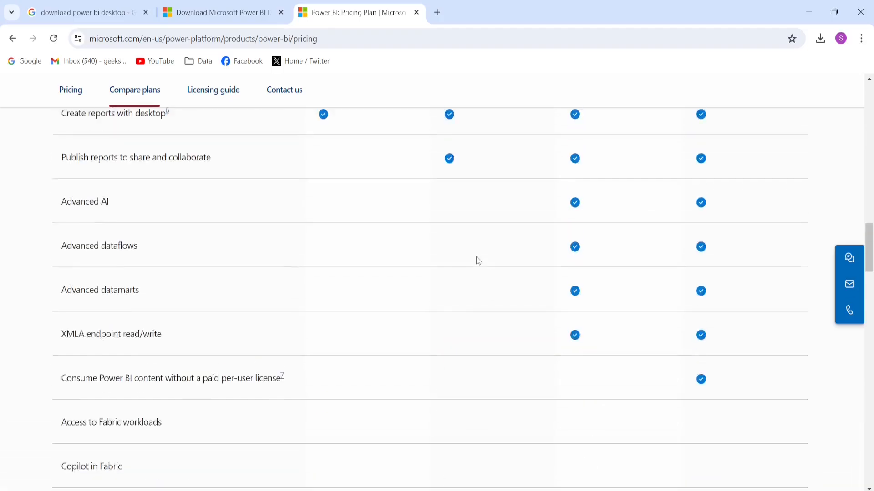
{"action": "scroll", "coordinate": [353, 282], "scroll_direction": "up", "scroll_amount": 13}
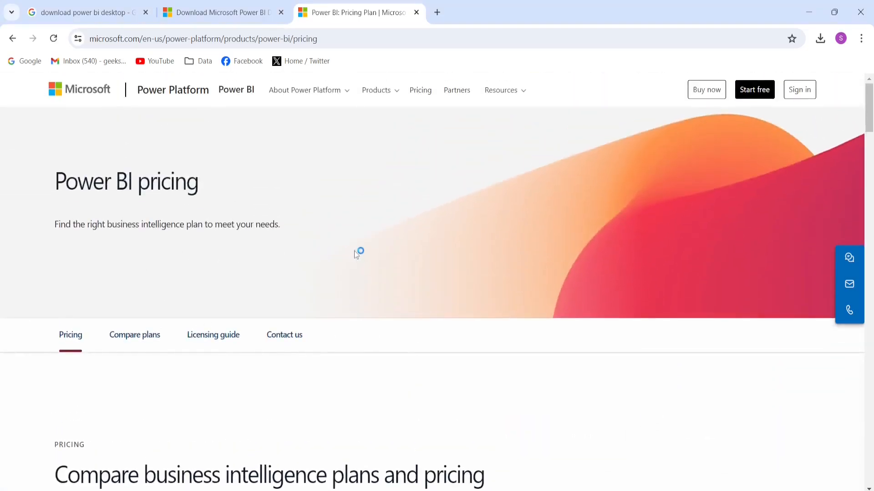
- Return to the setup wizard with the browser minimized, then finish it with the option to launch Power BI Desktop enabled
{"action": "mouse_move", "coordinate": [601, 490]}
{"action": "left_click", "coordinate": [600, 445]}
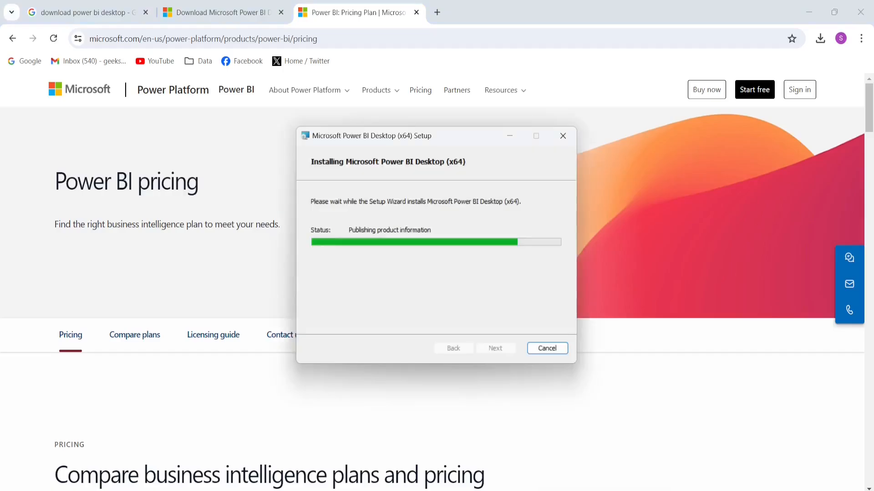
{"action": "left_click", "coordinate": [805, 13]}
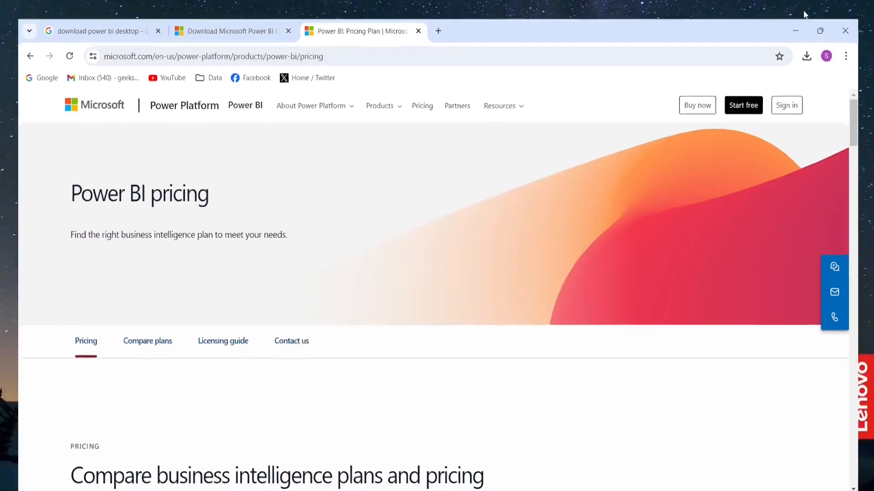
{"action": "left_click_drag", "start_coordinate": [409, 135], "coordinate": [409, 100]}
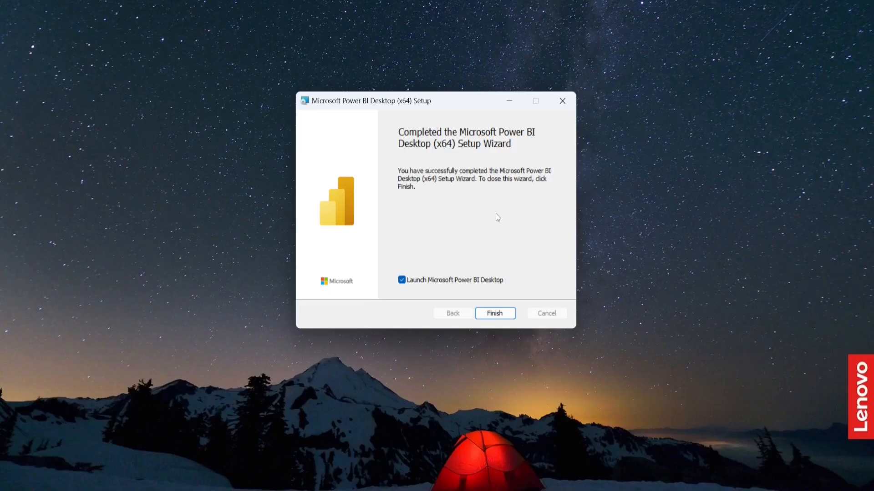
{"action": "left_click", "coordinate": [497, 317]}
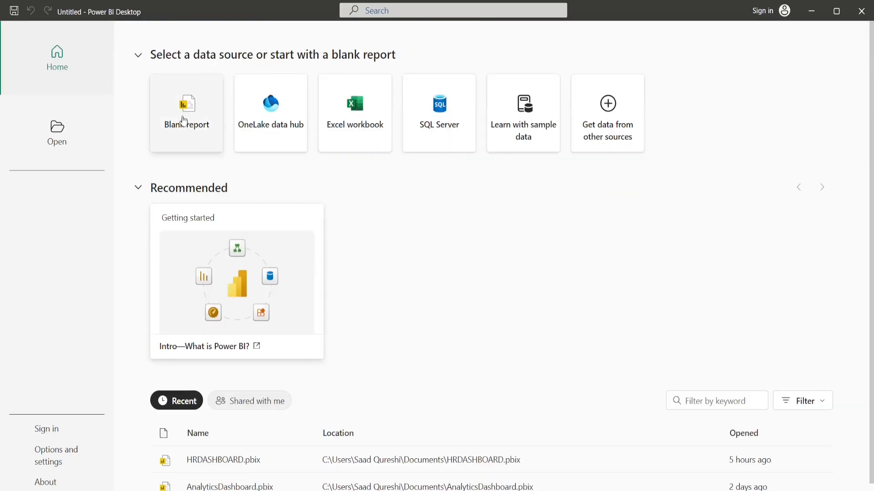
- Create a blank report and show the page formatting options
{"action": "left_click", "coordinate": [183, 120]}
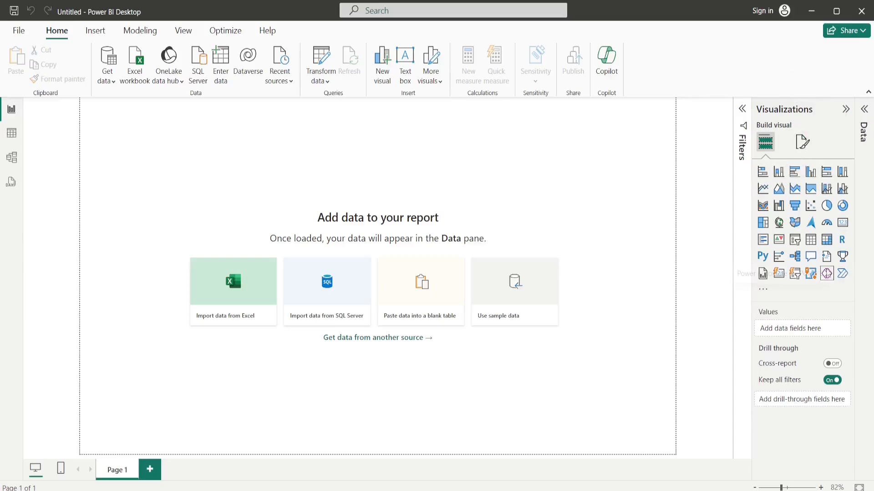
{"action": "left_click", "coordinate": [801, 142]}
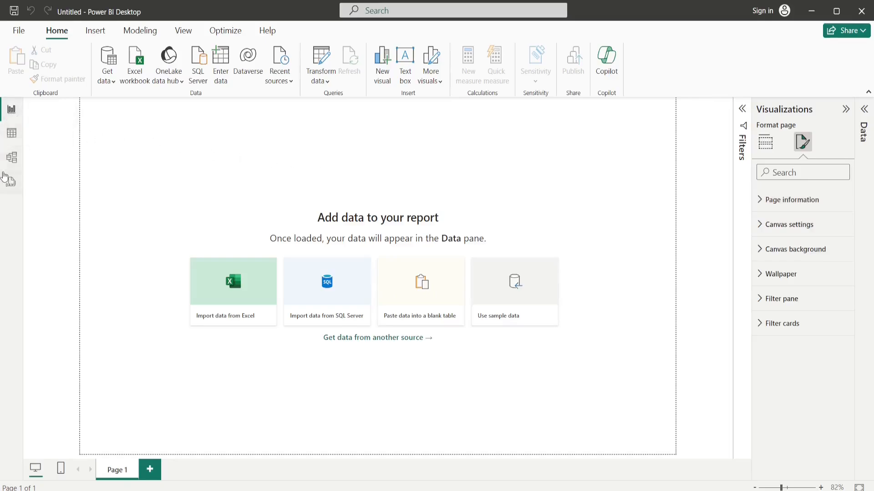
- Start an Excel workbook import and browse to the DataSet folder inside POWER BI on New Volume (E:)
{"action": "left_click", "coordinate": [107, 80]}
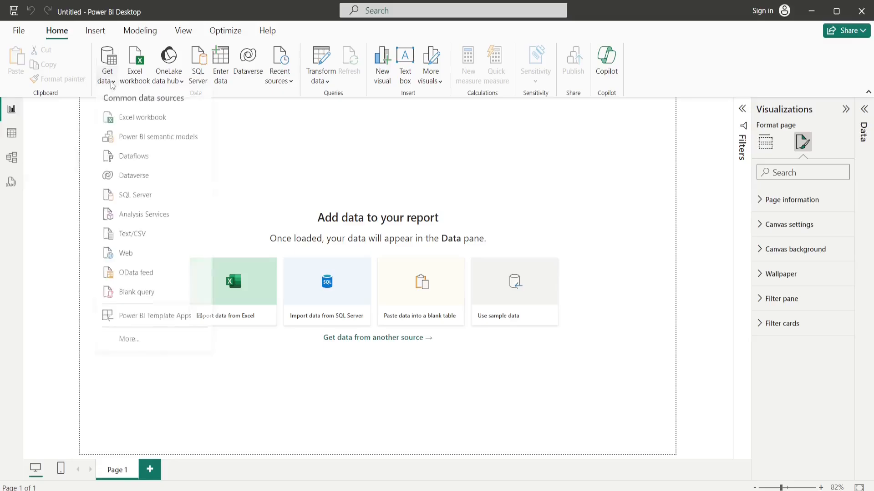
{"action": "left_click", "coordinate": [119, 122]}
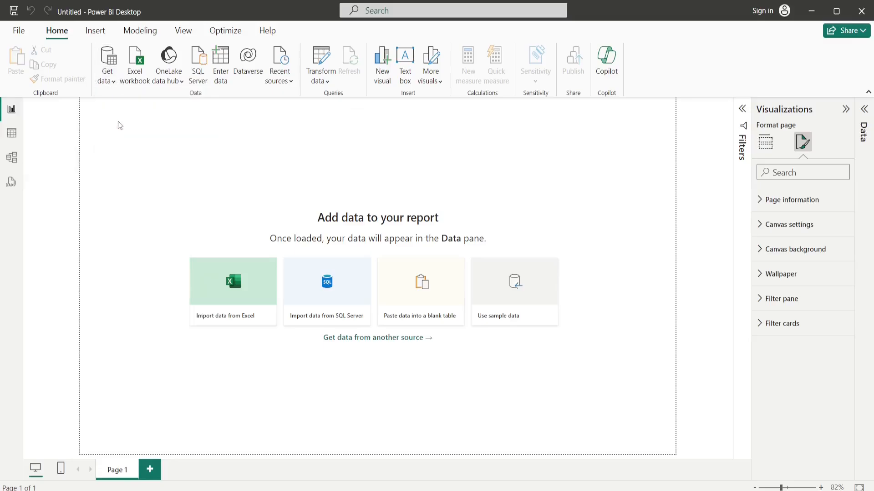
{"action": "left_click", "coordinate": [121, 196]}
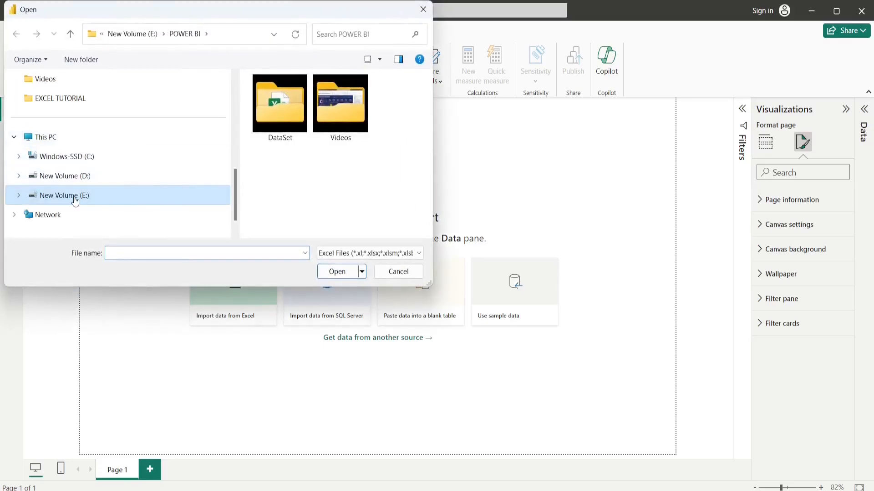
{"action": "left_click", "coordinate": [318, 174]}
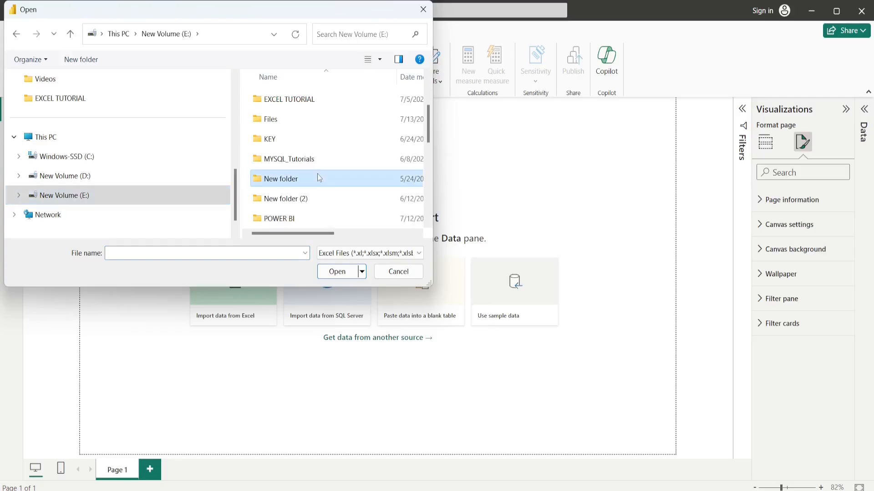
{"action": "key", "text": "p"}
{"action": "key", "text": "Return"}
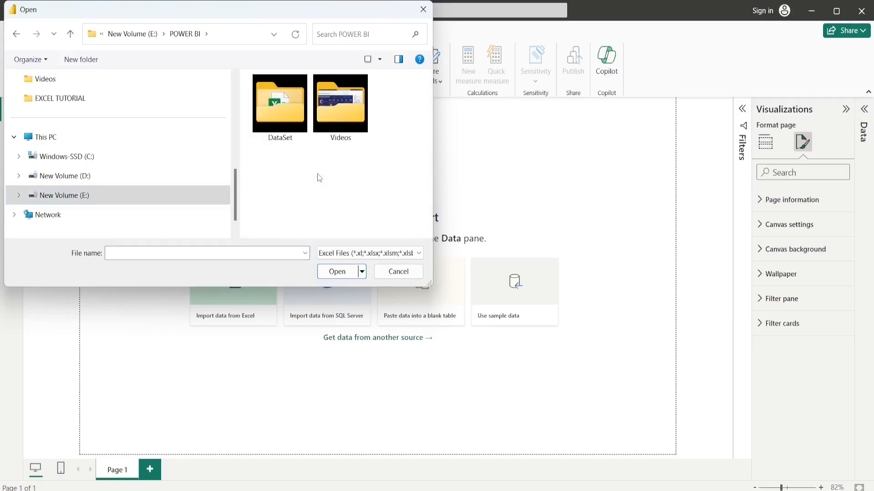
{"action": "double_click", "coordinate": [276, 112]}
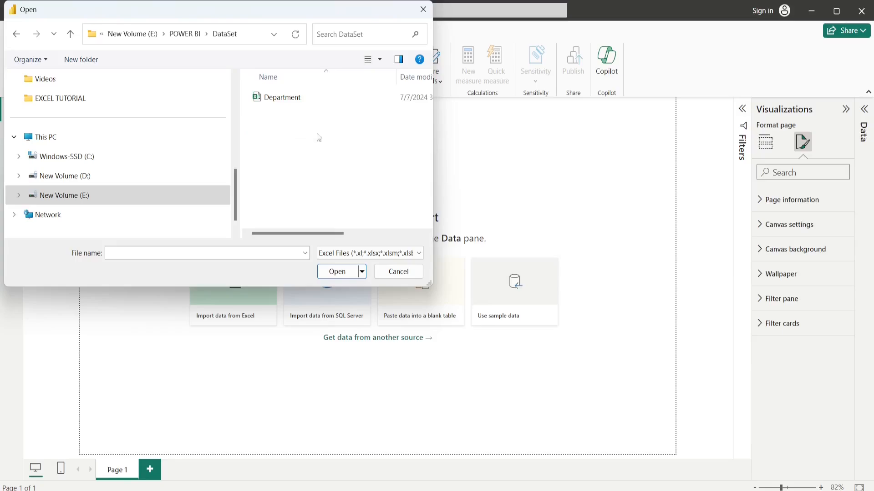
- Show all file types, choose HRDATASET, and open its data for transformation in the Power Query Editor
{"action": "left_click", "coordinate": [346, 253]}
{"action": "left_click", "coordinate": [347, 273]}
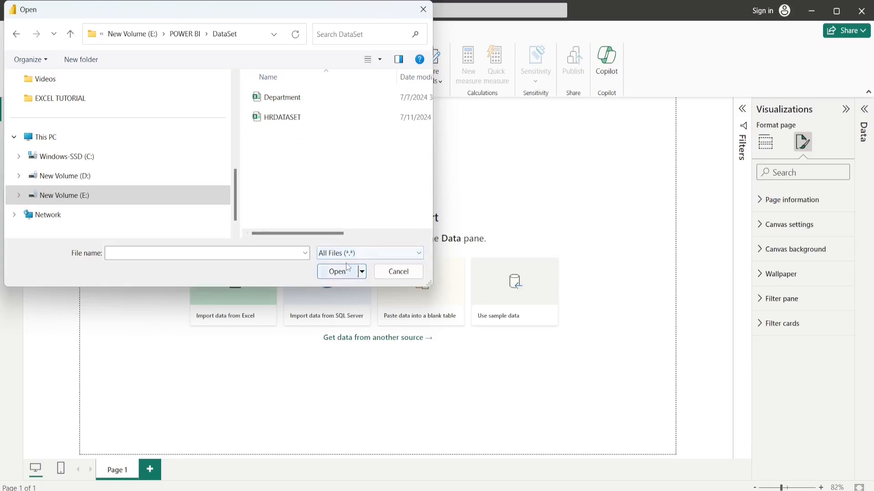
{"action": "double_click", "coordinate": [296, 117]}
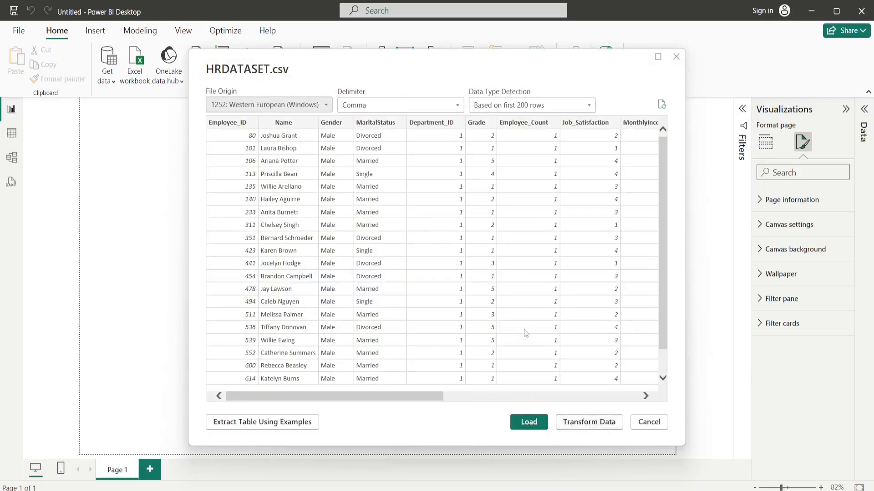
{"action": "left_click", "coordinate": [592, 426]}
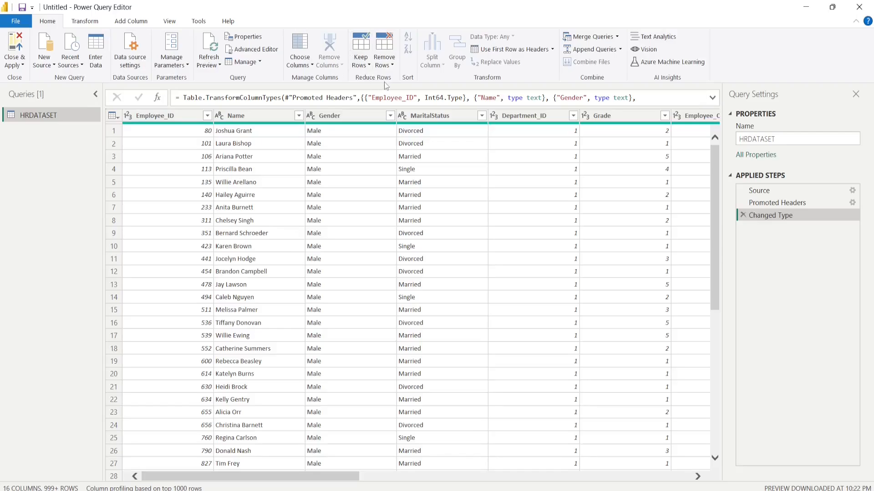
- Remove duplicate rows from HRDATASET and split the Name column by the space delimiter at its left-most occurrence
{"action": "left_click", "coordinate": [386, 68]}
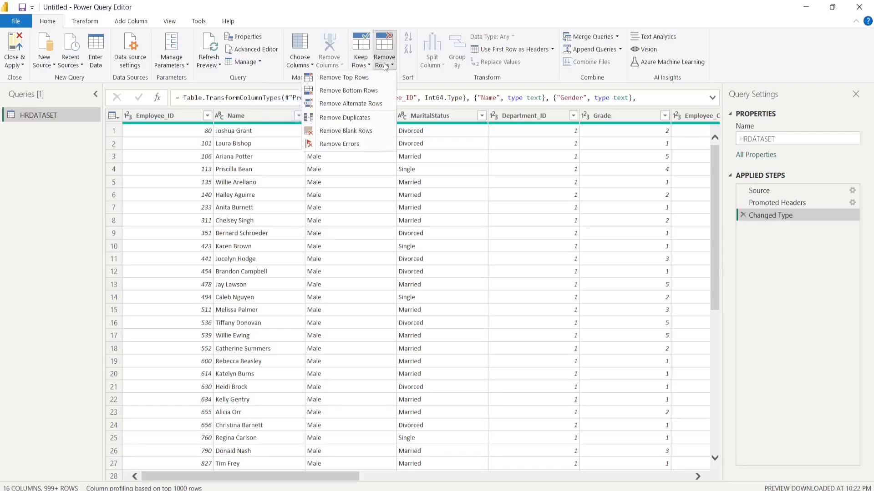
{"action": "left_click", "coordinate": [360, 120]}
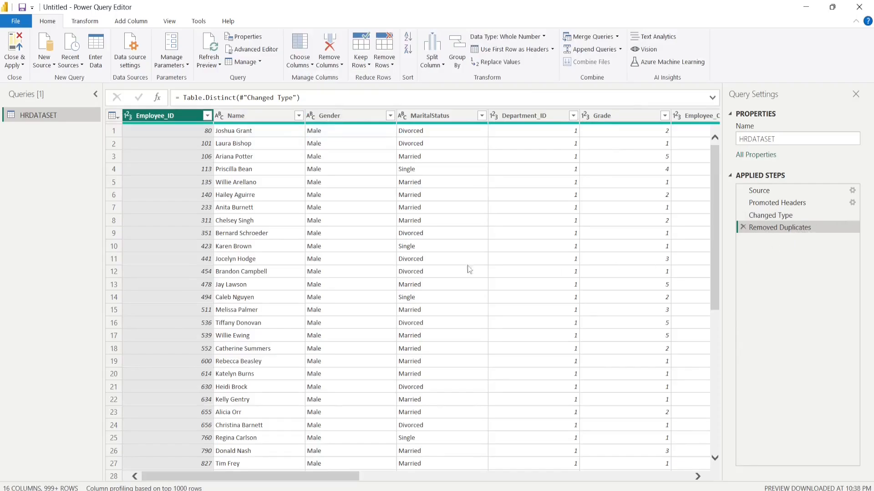
{"action": "left_click", "coordinate": [245, 116]}
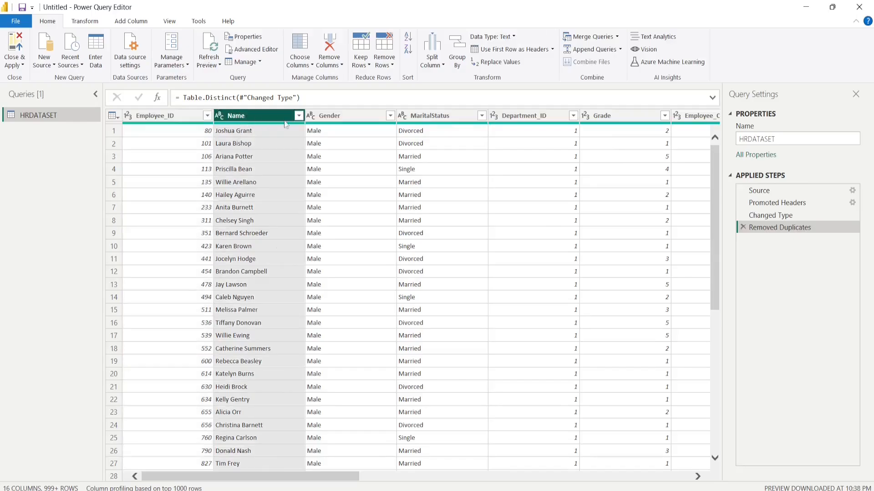
{"action": "left_click", "coordinate": [431, 66]}
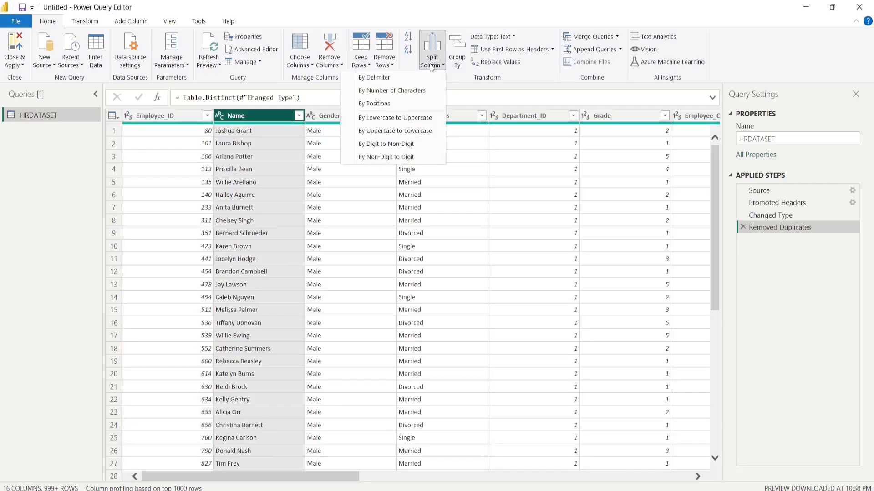
{"action": "left_click", "coordinate": [374, 79]}
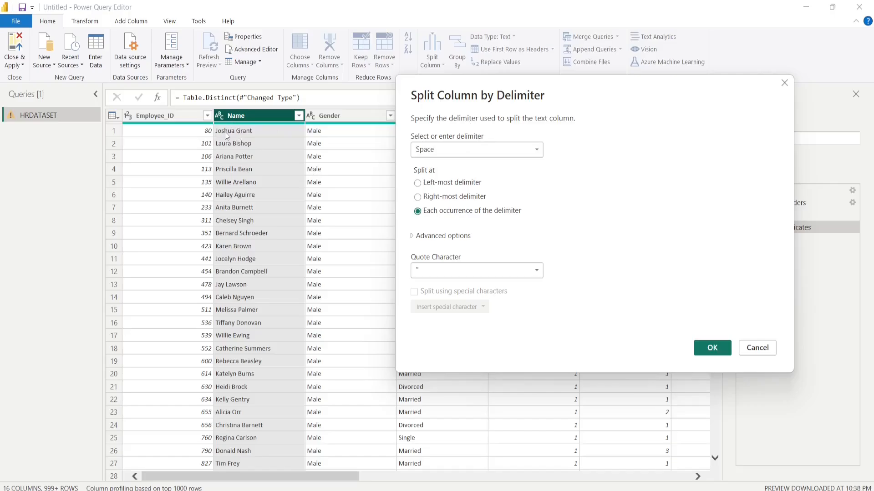
{"action": "left_click", "coordinate": [418, 184]}
{"action": "left_click", "coordinate": [721, 350]}
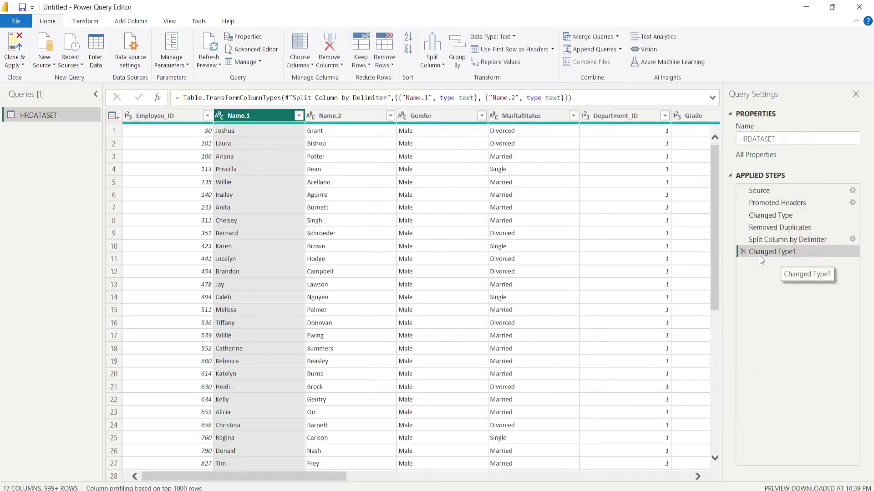
- Rename the Name.1 column as FirstName and the Name.2 column as LastName
{"action": "double_click", "coordinate": [251, 116]}
{"action": "type", "text": "First"}
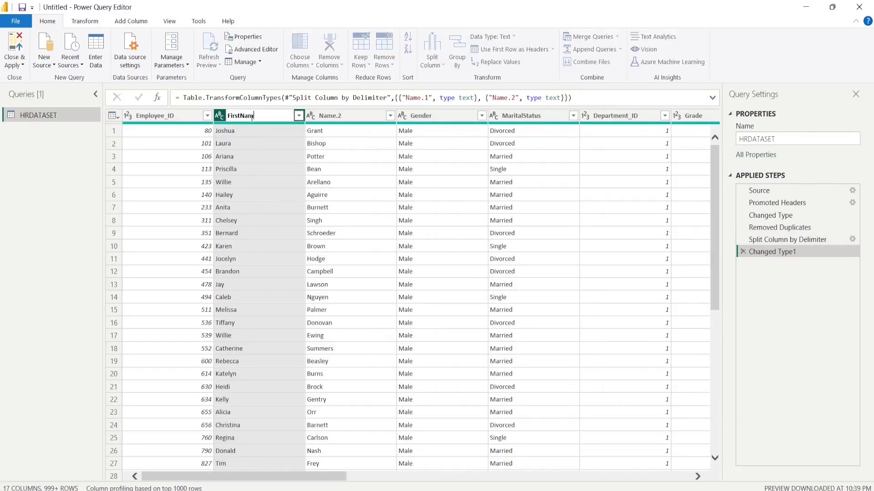
{"action": "double_click", "coordinate": [340, 115]}
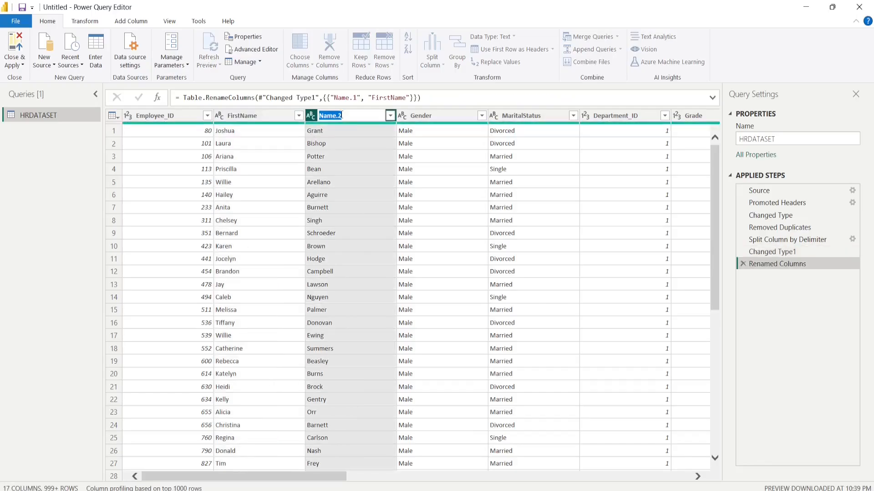
{"action": "type", "text": "Last"}
{"action": "key", "text": "Return"}
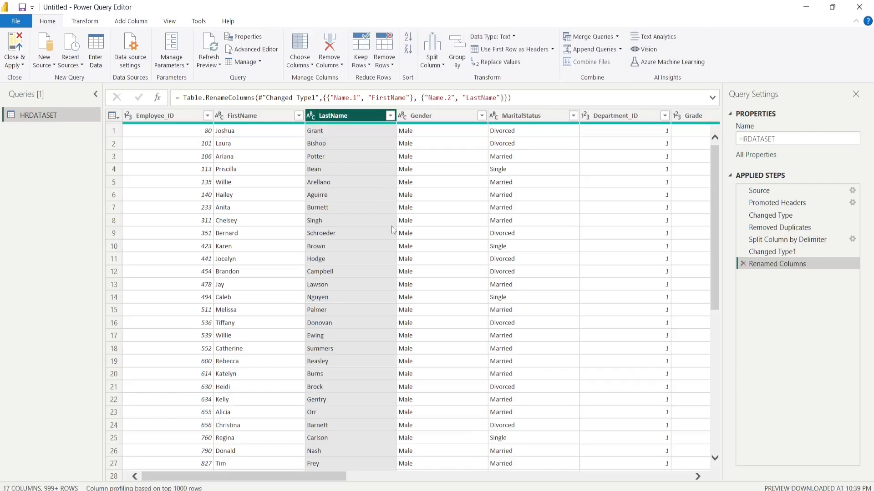
- Check the Gender column's distinct values, and replace F with Female in that column, matching entire cell contents
{"action": "left_click", "coordinate": [481, 117]}
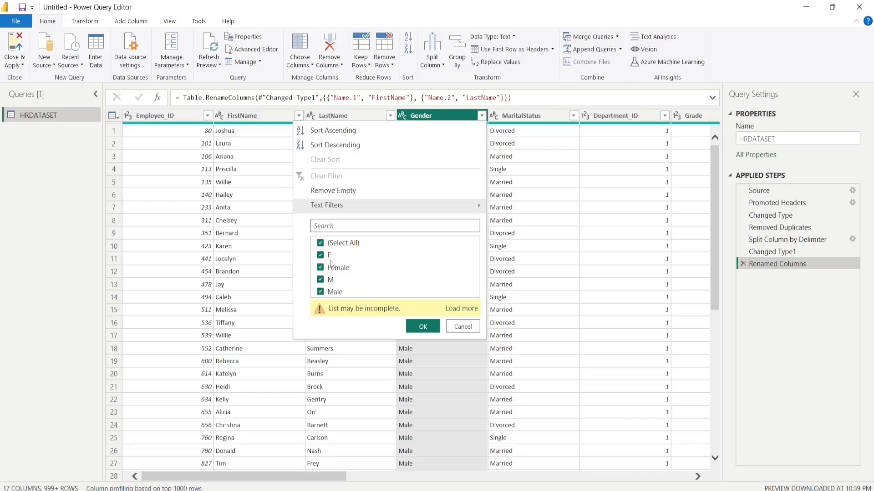
{"action": "left_click", "coordinate": [423, 326]}
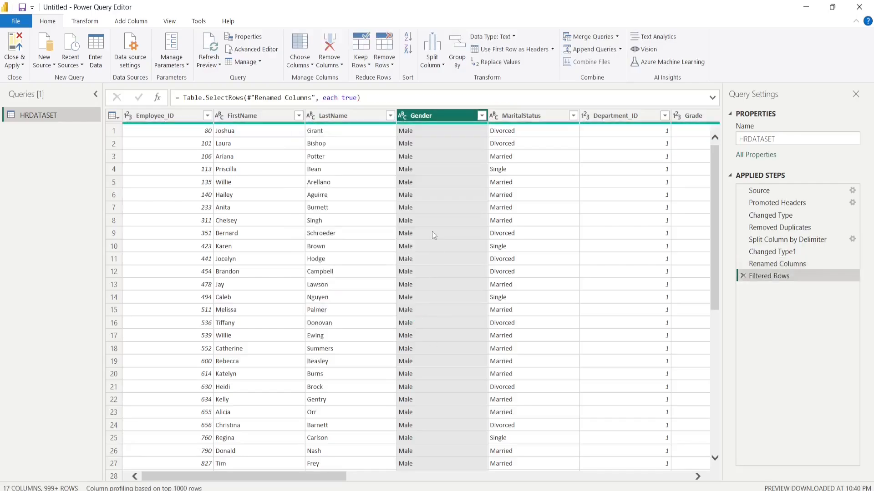
{"action": "left_click", "coordinate": [432, 232]}
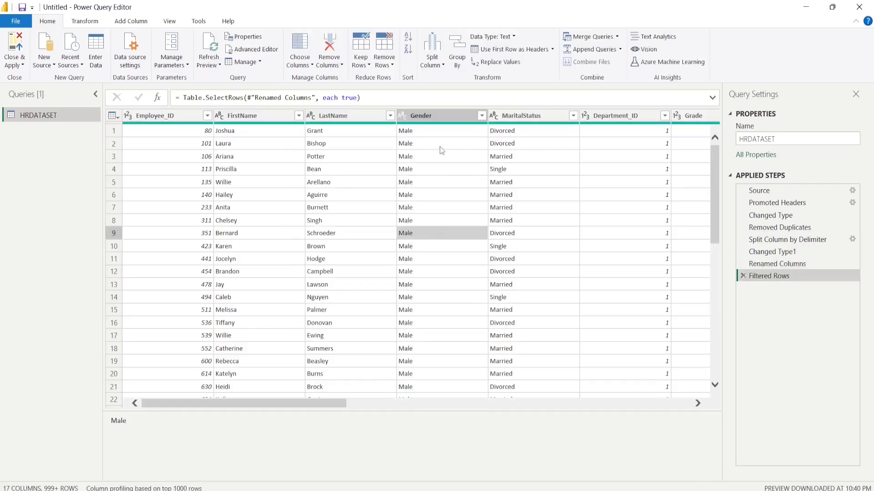
{"action": "left_click", "coordinate": [437, 118]}
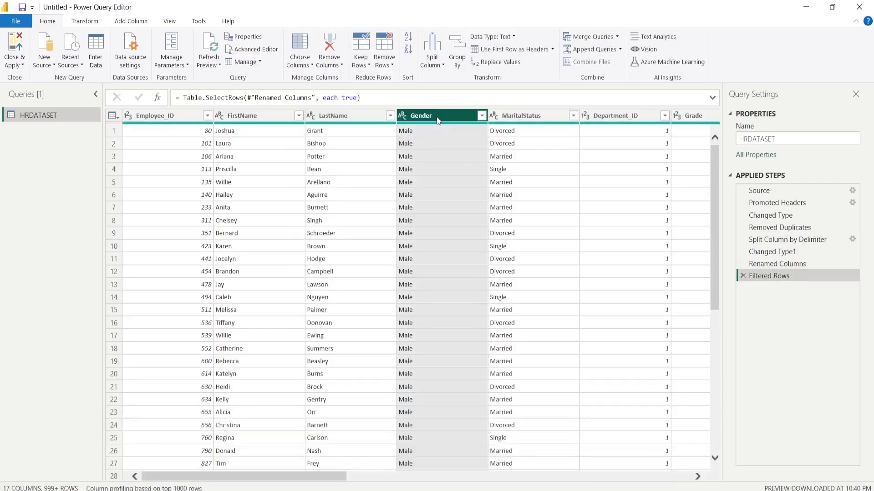
{"action": "right_click", "coordinate": [438, 120]}
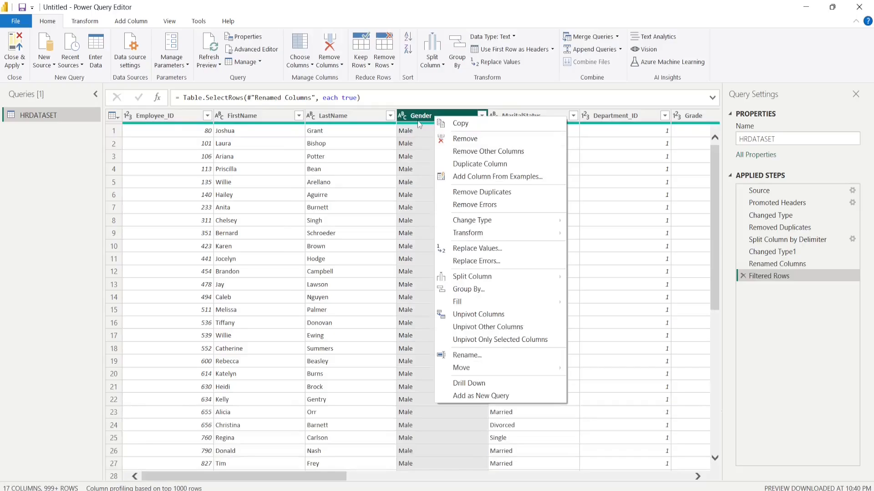
{"action": "left_click", "coordinate": [473, 248]}
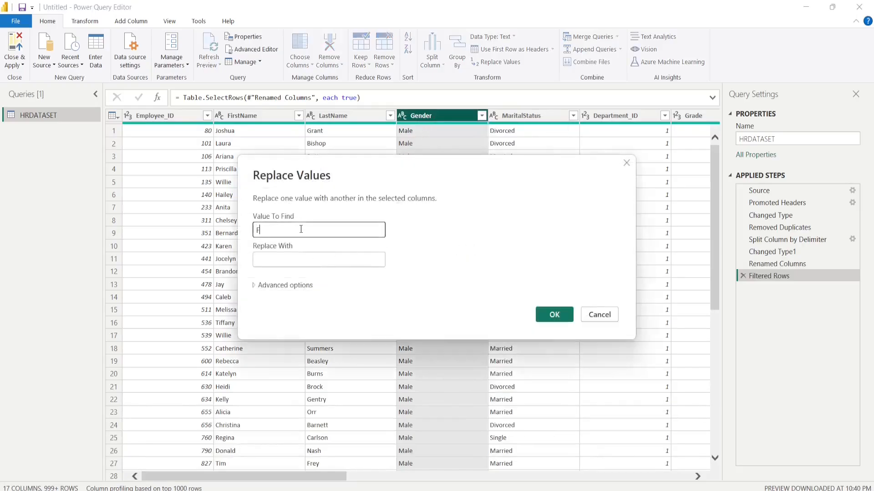
{"action": "left_click", "coordinate": [254, 285]}
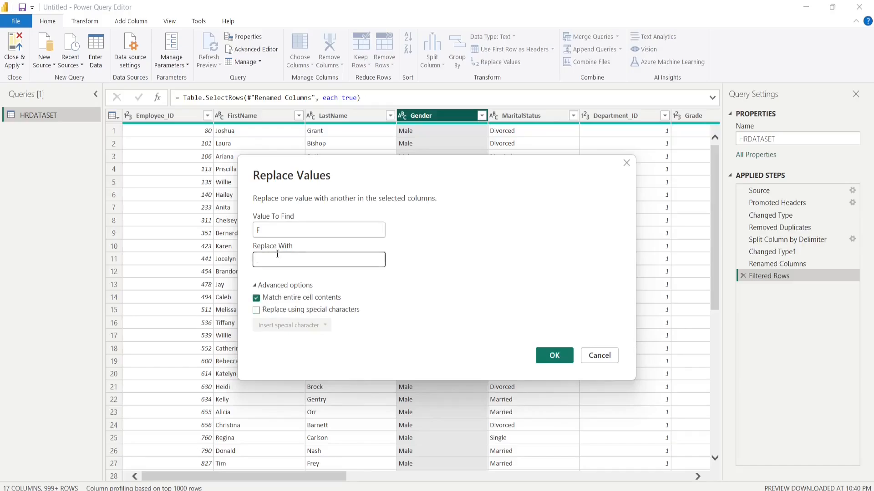
{"action": "type", "text": "male"}
{"action": "left_click", "coordinate": [540, 358]}
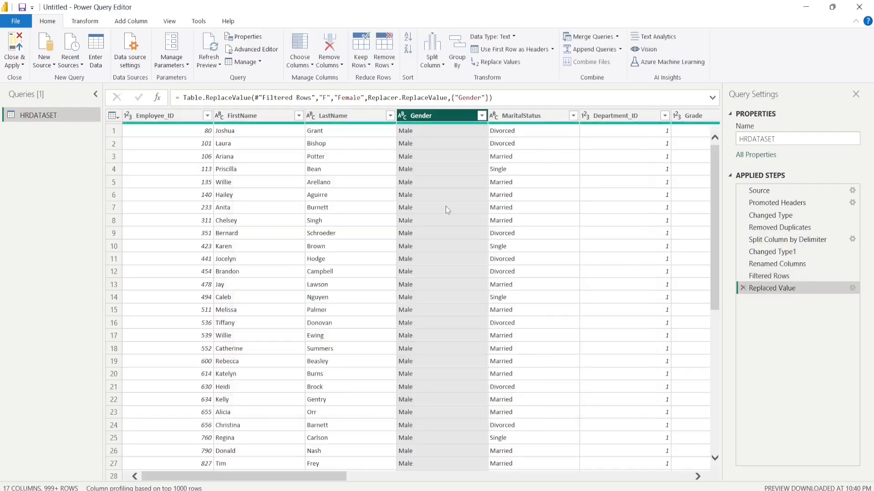
- Replace M with Male in the Gender column, matching entire cell contents, and check the column's filter values
{"action": "left_click", "coordinate": [481, 117]}
{"action": "left_click", "coordinate": [422, 326]}
{"action": "right_click", "coordinate": [441, 121]}
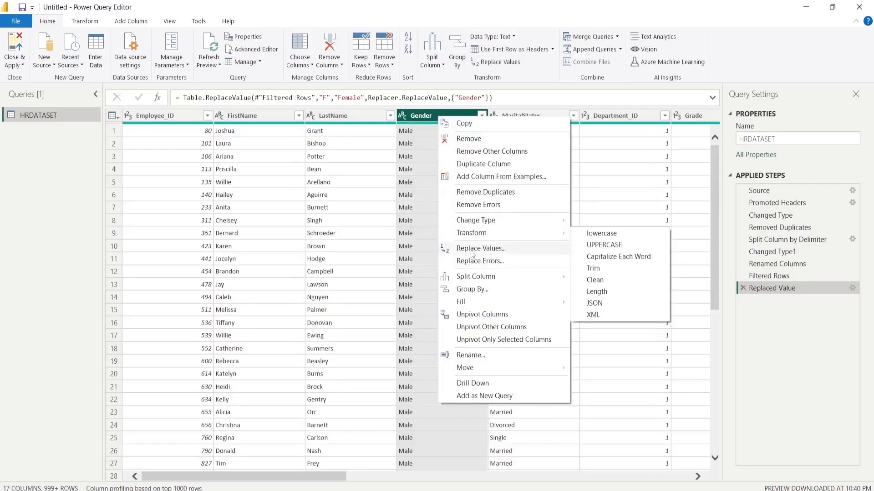
{"action": "left_click", "coordinate": [470, 250]}
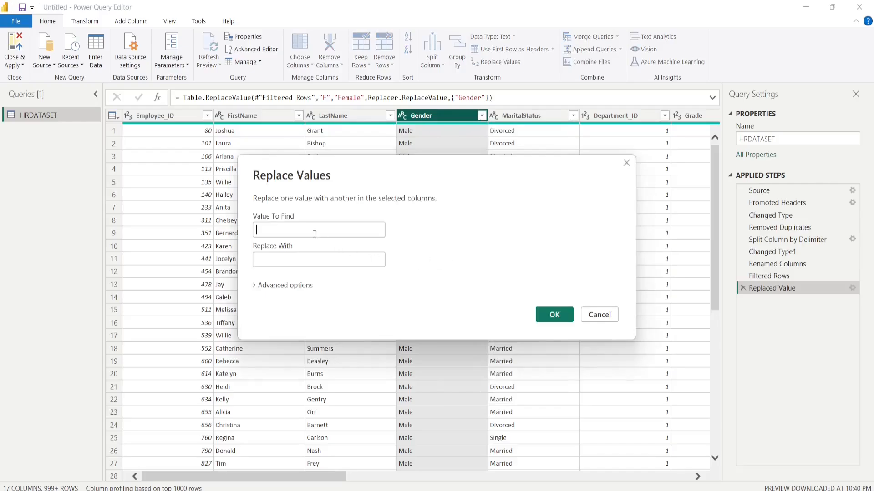
{"action": "type", "text": "M"}
{"action": "left_click", "coordinate": [311, 263]}
{"action": "type", "text": "M"}
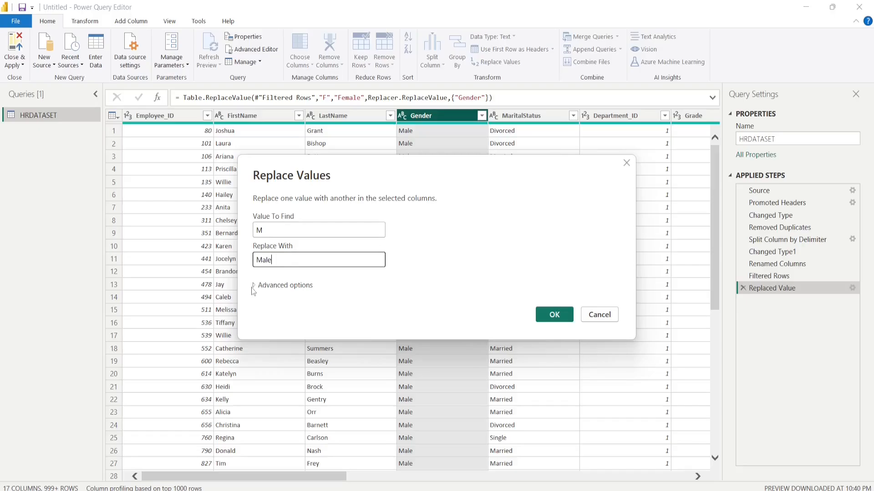
{"action": "left_click", "coordinate": [248, 286]}
{"action": "left_click", "coordinate": [253, 285]}
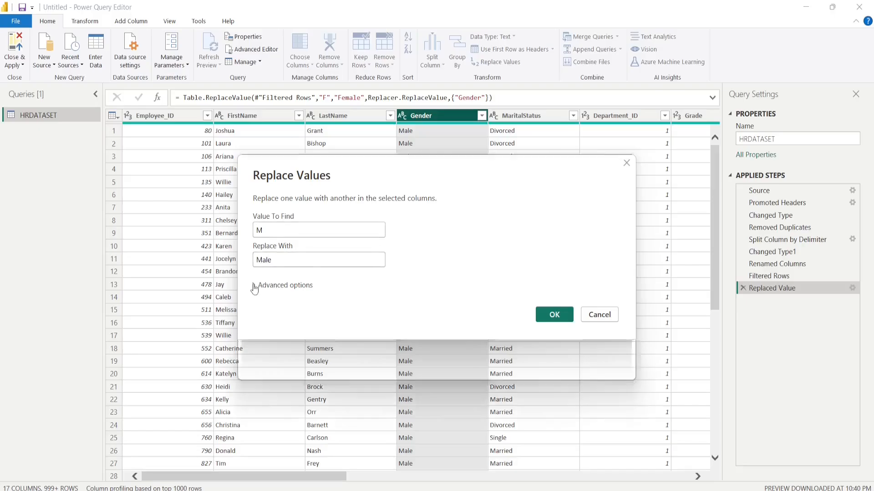
{"action": "left_click", "coordinate": [257, 299]}
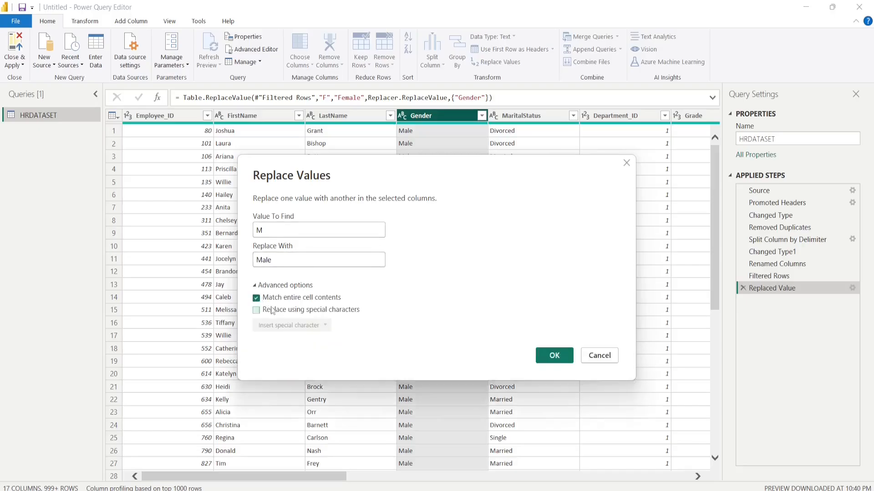
{"action": "left_click", "coordinate": [550, 356]}
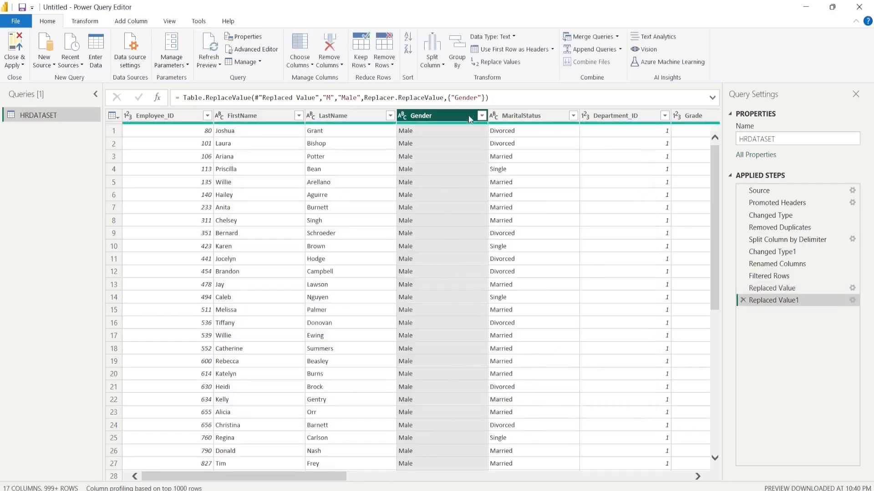
{"action": "left_click", "coordinate": [481, 116]}
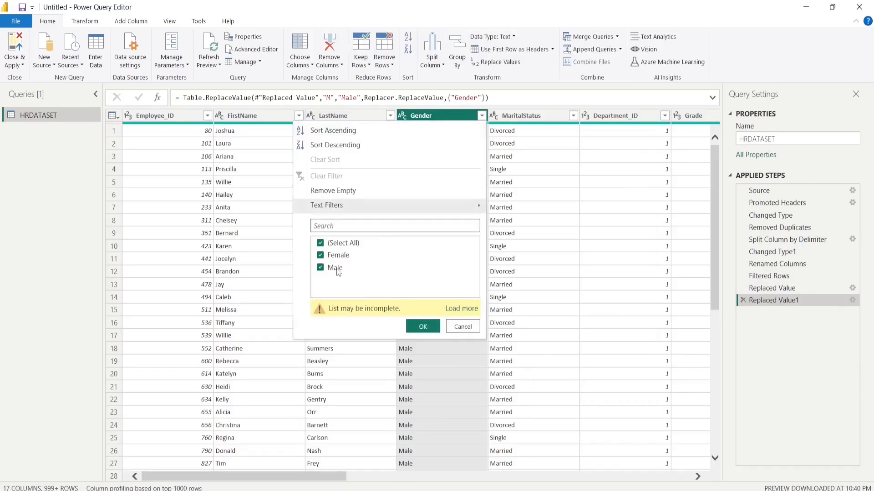
{"action": "left_click", "coordinate": [423, 328]}
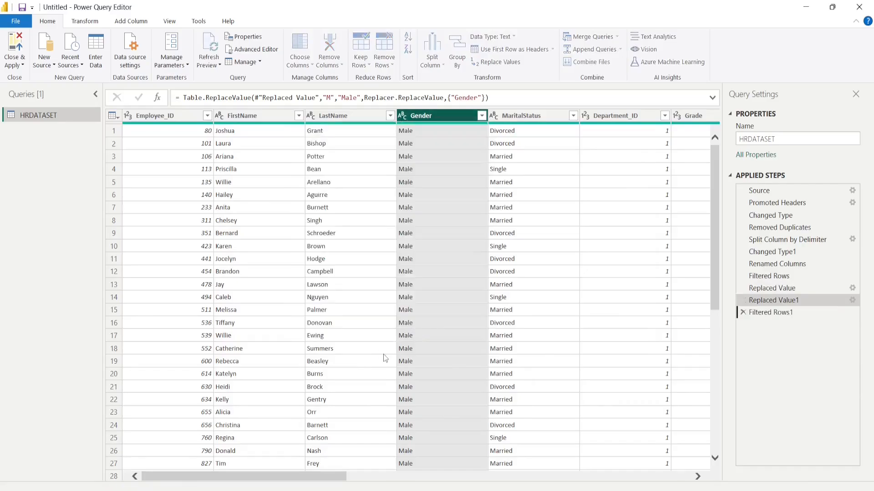
- Select the Hire_Date column and start a custom column named HireYear
{"action": "left_click_drag", "start_coordinate": [272, 478], "coordinate": [564, 476]}
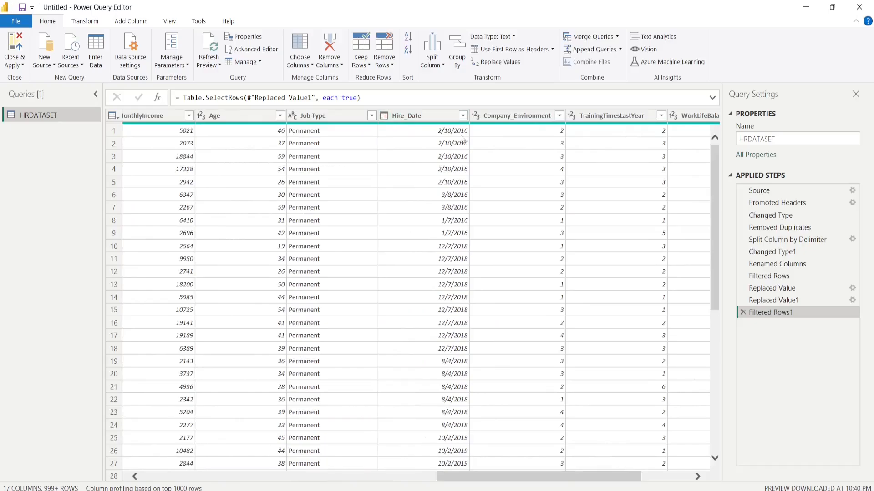
{"action": "left_click", "coordinate": [433, 121]}
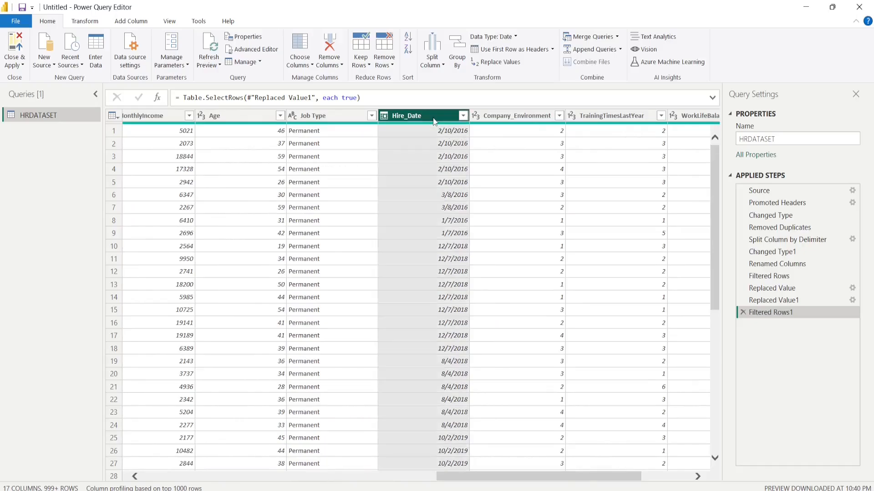
{"action": "left_click", "coordinate": [131, 21]}
{"action": "left_click", "coordinate": [58, 53]}
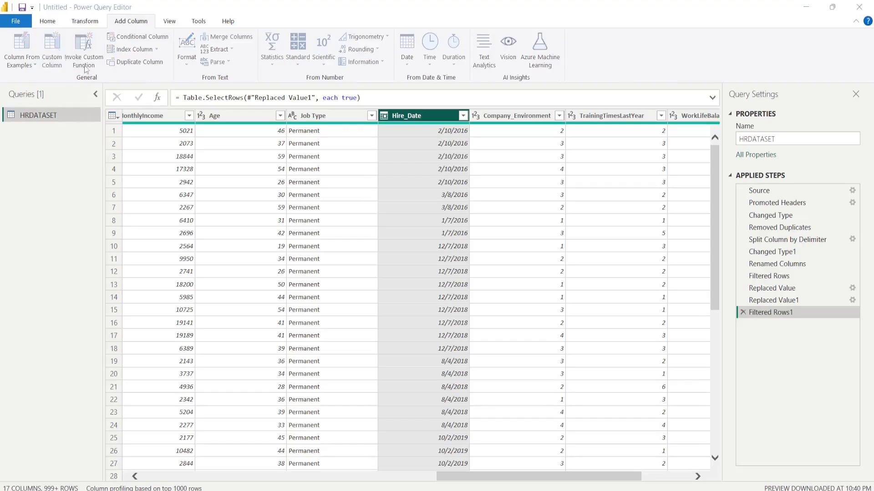
{"action": "left_click_drag", "start_coordinate": [367, 122], "coordinate": [491, 153]}
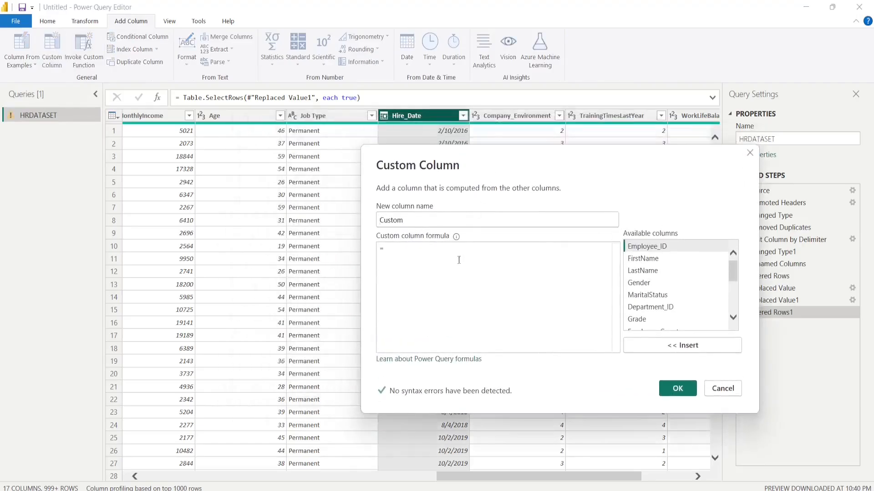
{"action": "double_click", "coordinate": [413, 221]}
{"action": "type", "text": "Year"}
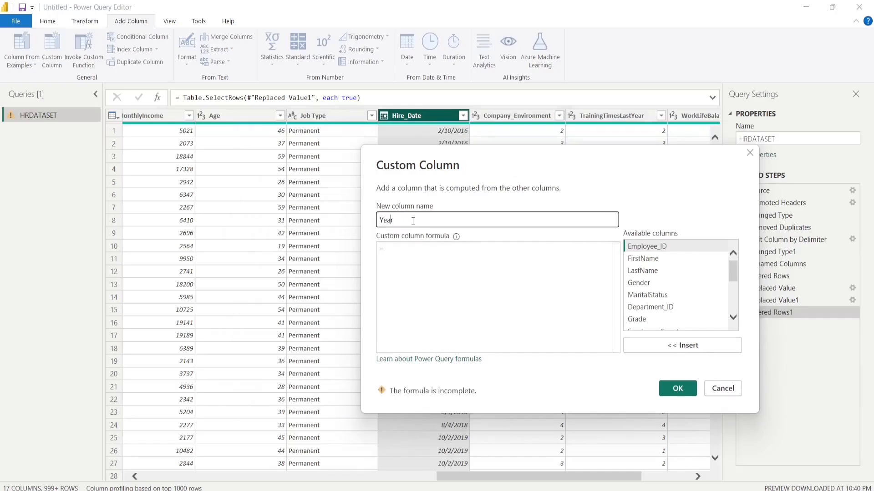
{"action": "type", "text": "Hire"}
- Enter the Date.Year() function as the HireYear column's formula, removing the stray text before the function name
{"action": "left_click", "coordinate": [406, 249]}
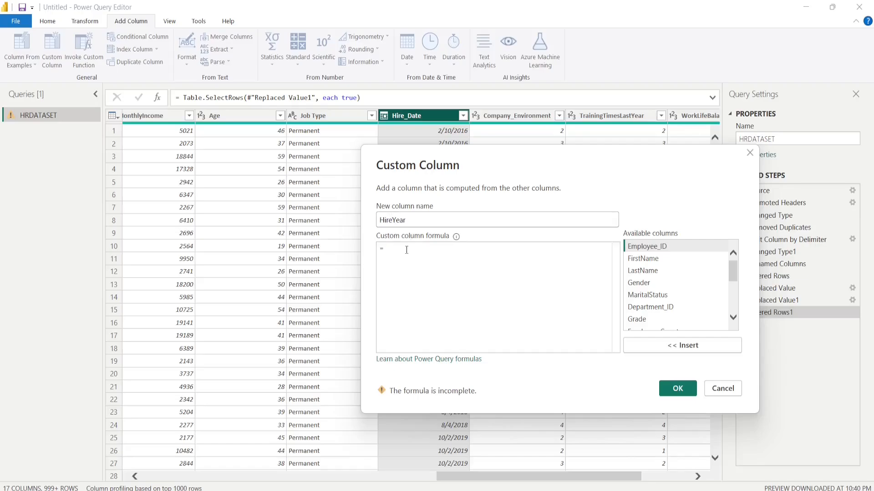
{"action": "type", "text": "dat"}
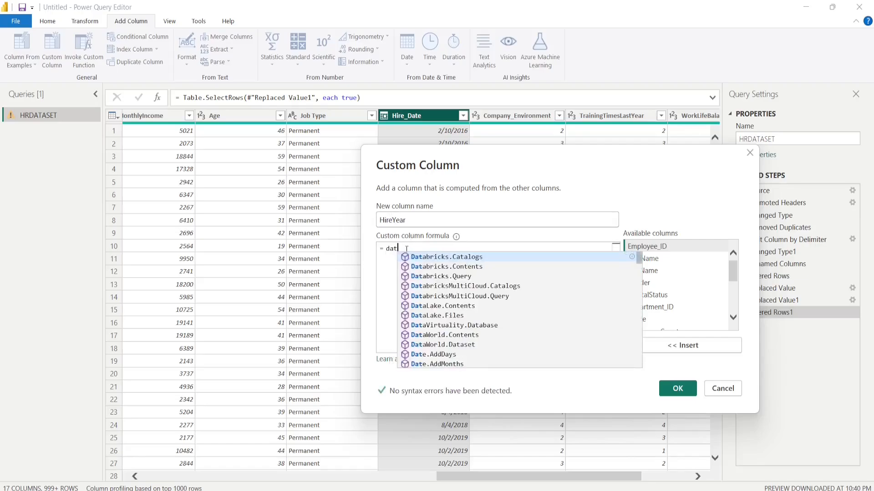
{"action": "type", "text": "e.y"}
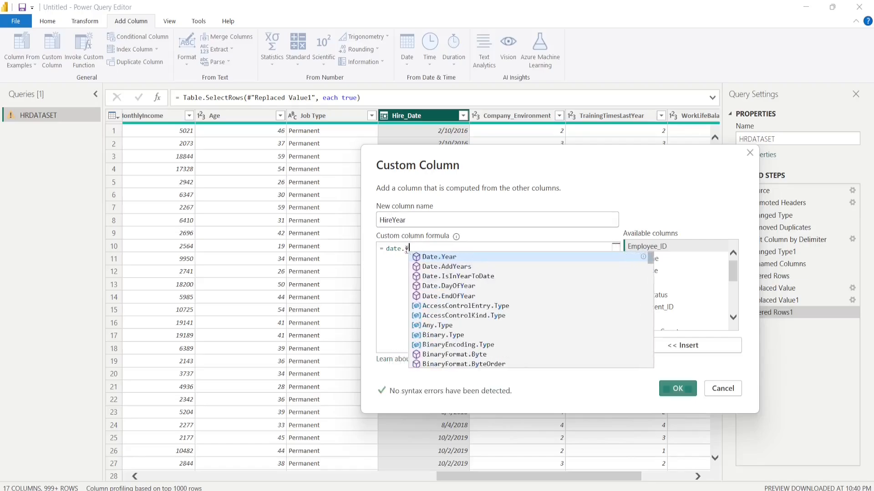
{"action": "left_click", "coordinate": [433, 257]}
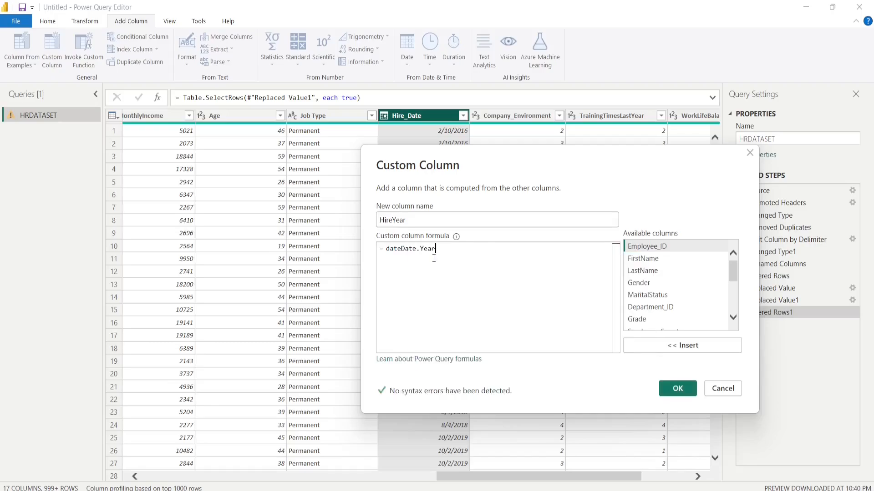
{"action": "double_click", "coordinate": [397, 251]}
{"action": "left_click", "coordinate": [397, 252]}
{"action": "key", "text": "Delete"}
{"action": "key", "text": "BackSpace"}
{"action": "key", "text": "BackSpace"}
{"action": "key", "text": "BackSpace"}
{"action": "type", "text": "()"}
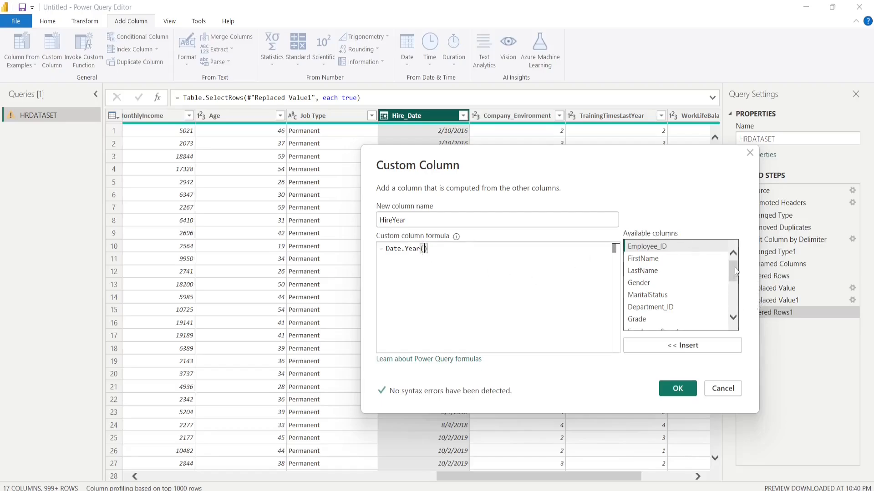
- Insert Hire_Date as the argument of Date.Year and create the HireYear column
{"action": "scroll", "coordinate": [737, 316], "scroll_direction": "down", "scroll_amount": 3}
{"action": "scroll", "coordinate": [739, 312], "scroll_direction": "up", "scroll_amount": 1}
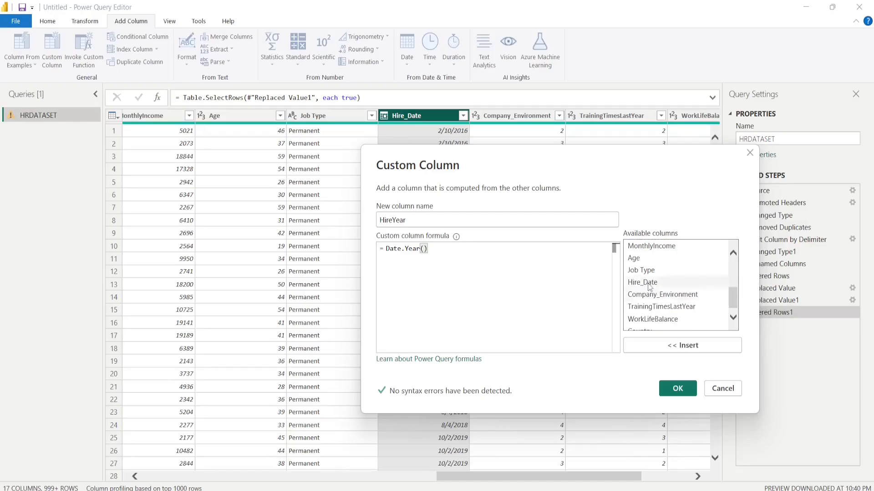
{"action": "left_click", "coordinate": [648, 282]}
{"action": "left_click", "coordinate": [678, 346]}
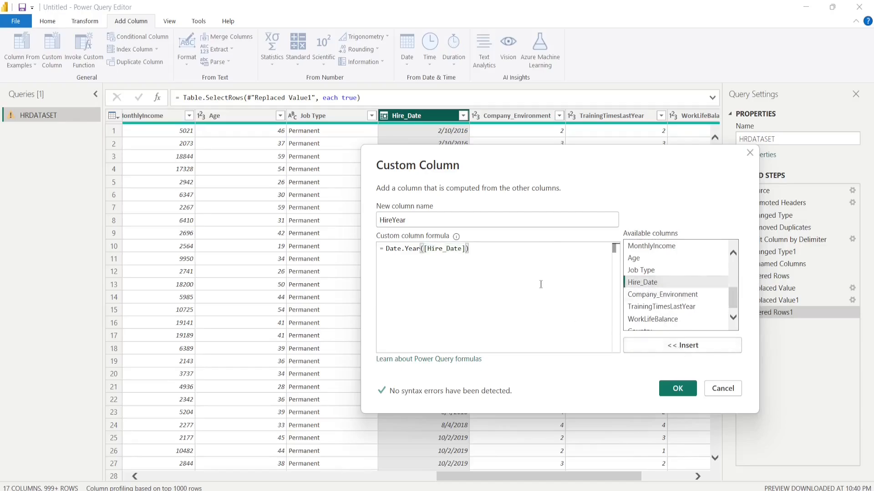
{"action": "left_click_drag", "start_coordinate": [470, 249], "coordinate": [386, 250]}
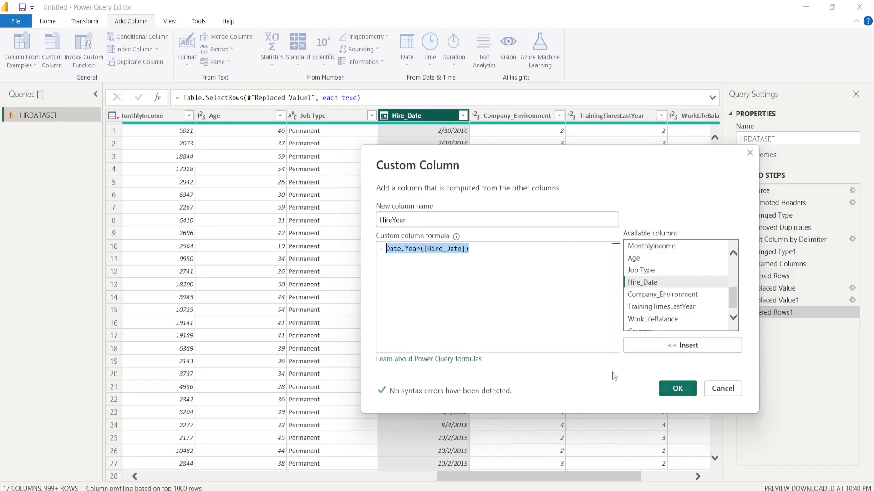
{"action": "left_click", "coordinate": [675, 388]}
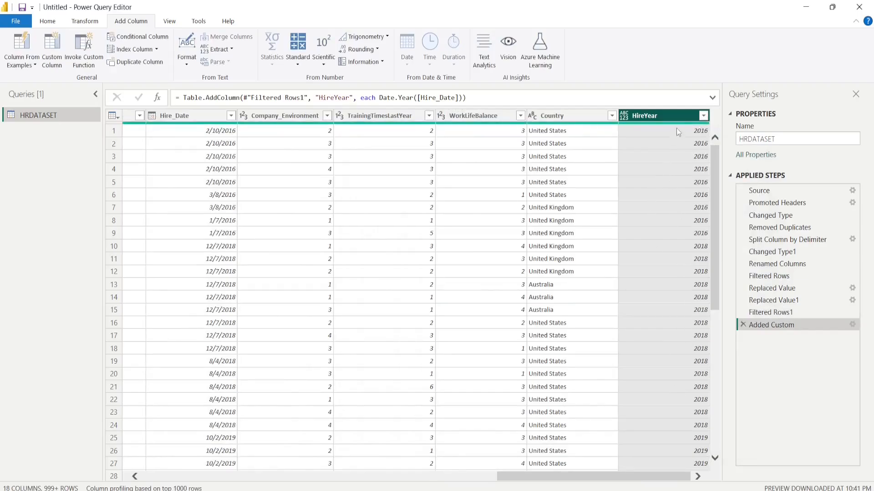
- Move the HireYear column directly after the Hire_Date column
{"action": "left_click_drag", "start_coordinate": [672, 116], "coordinate": [291, 147]}
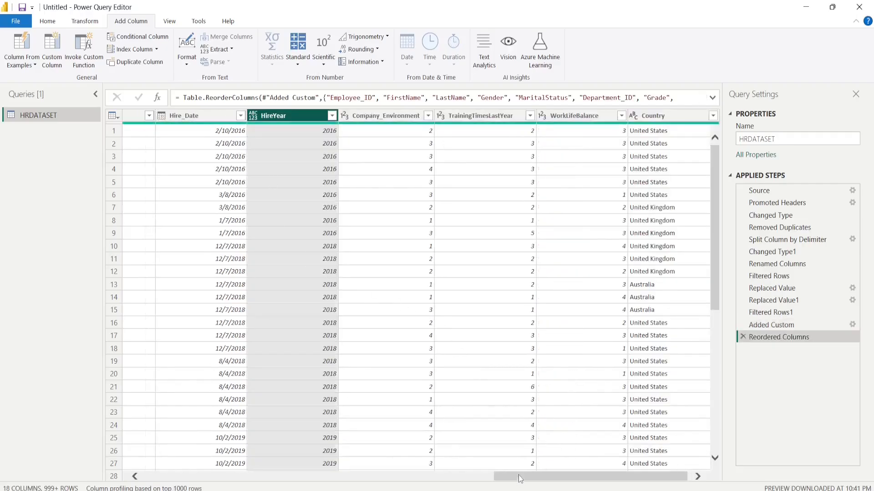
{"action": "left_click_drag", "start_coordinate": [518, 477], "coordinate": [409, 476]}
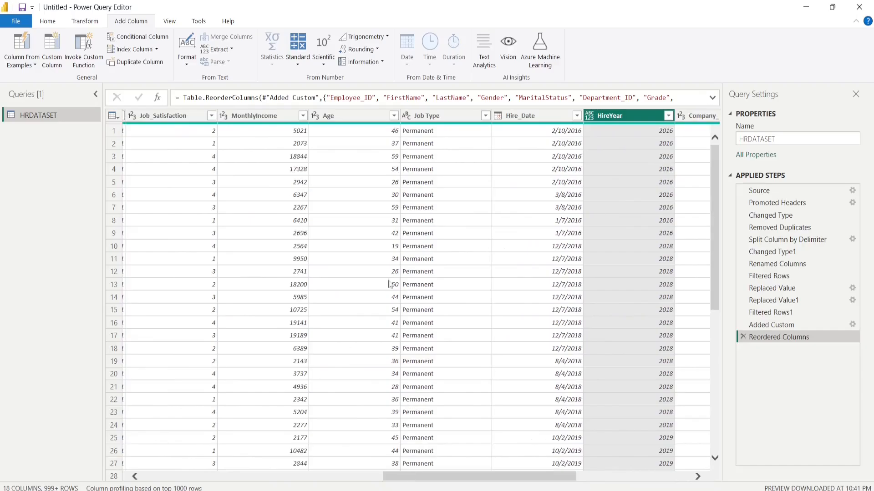
- Set the Hire_Date column's data type to Date and the HireYear column's data type to Whole Number
{"action": "left_click", "coordinate": [406, 118]}
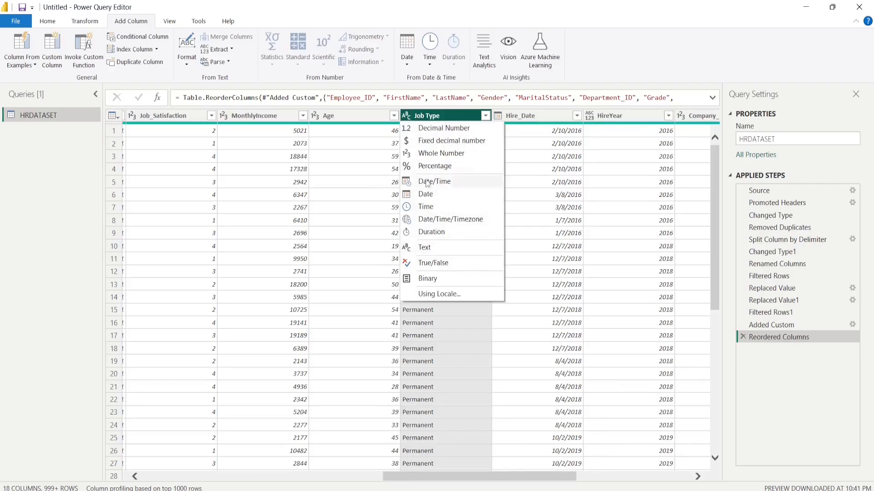
{"action": "left_click", "coordinate": [314, 157]}
{"action": "left_click", "coordinate": [498, 115]}
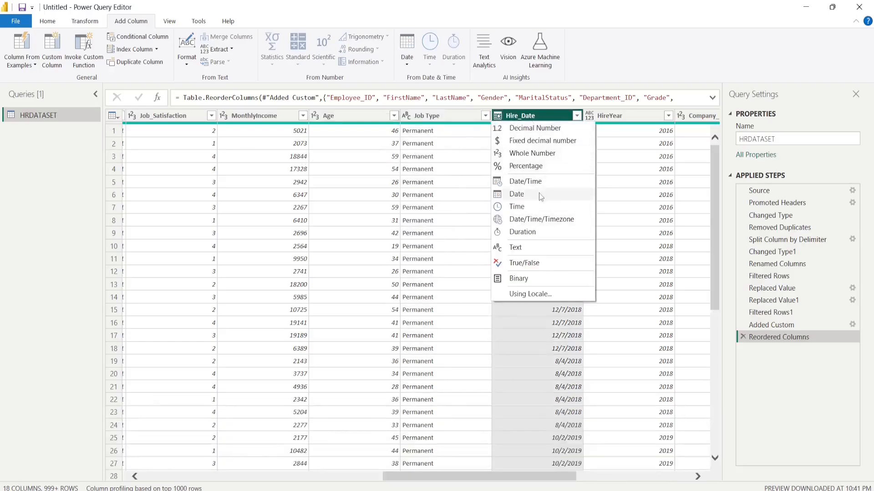
{"action": "left_click", "coordinate": [526, 193]}
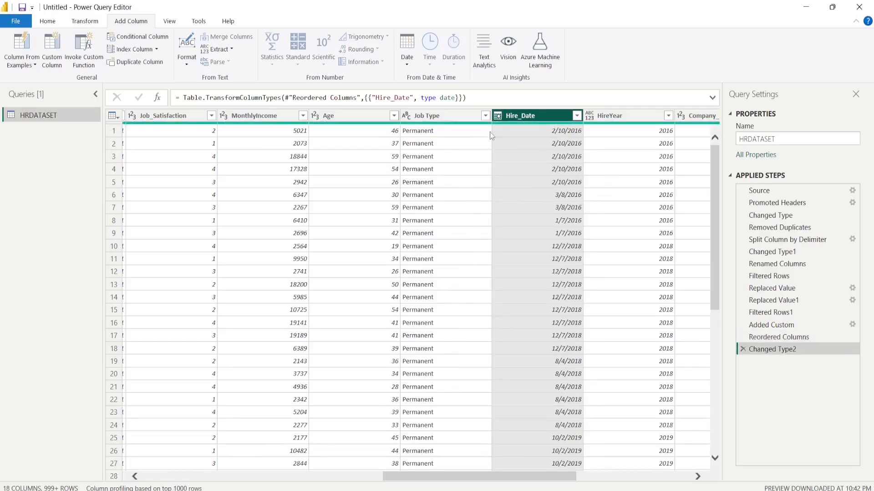
{"action": "left_click", "coordinate": [589, 115]}
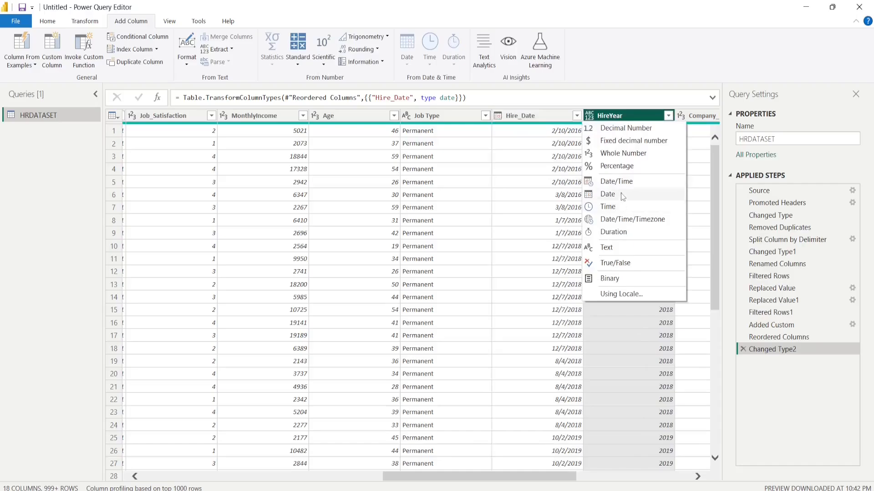
{"action": "left_click", "coordinate": [619, 153]}
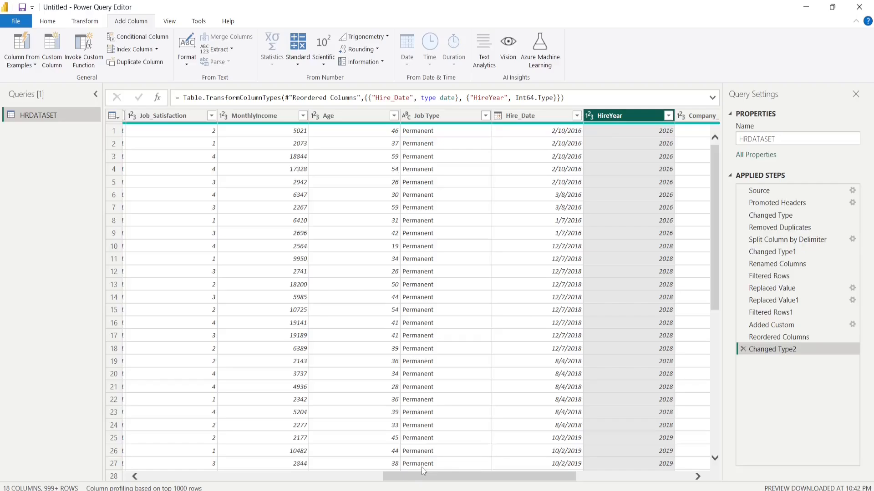
- Apply the query changes to the data model and close the Power Query Editor
{"action": "left_click_drag", "start_coordinate": [179, 471], "coordinate": [167, 471]}
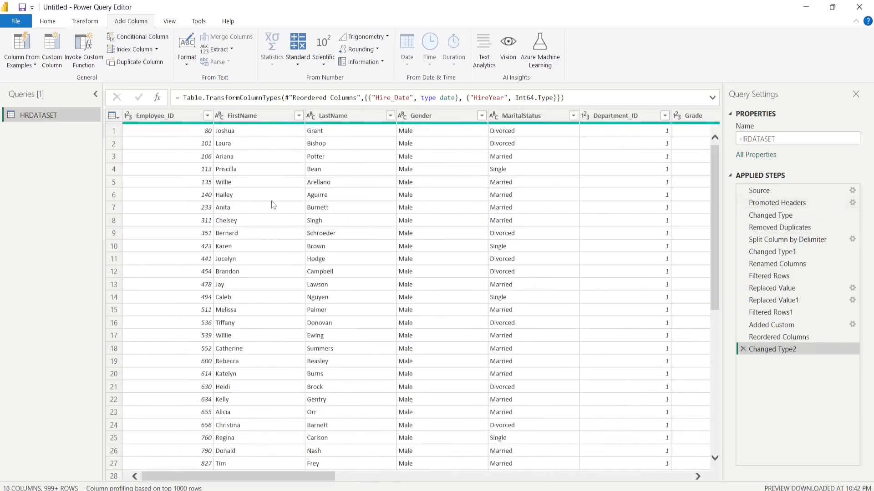
{"action": "left_click", "coordinate": [48, 22]}
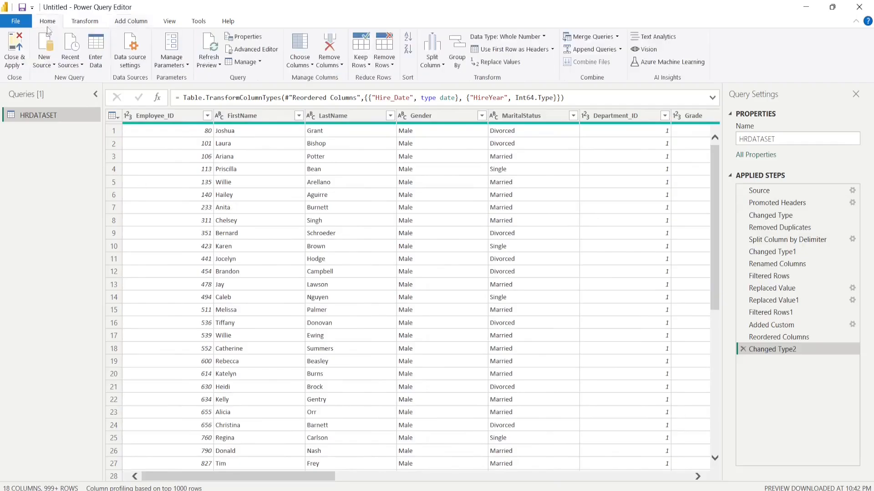
{"action": "left_click", "coordinate": [17, 65]}
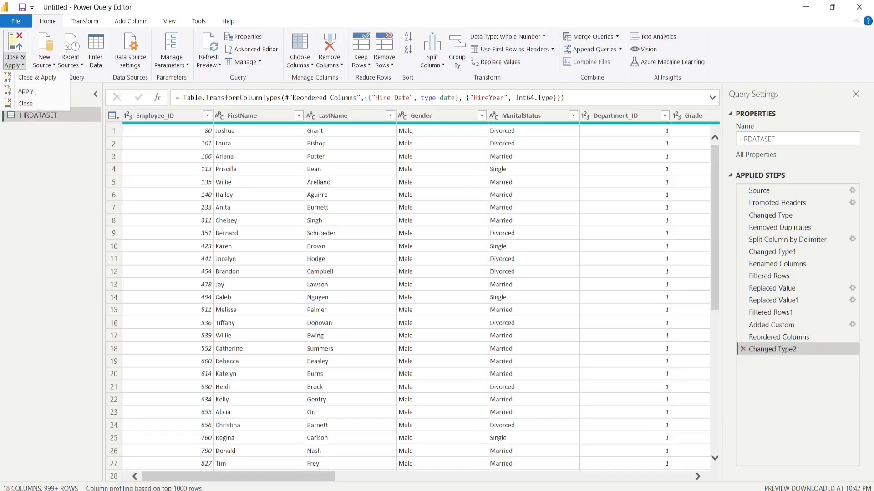
{"action": "left_click", "coordinate": [32, 78]}
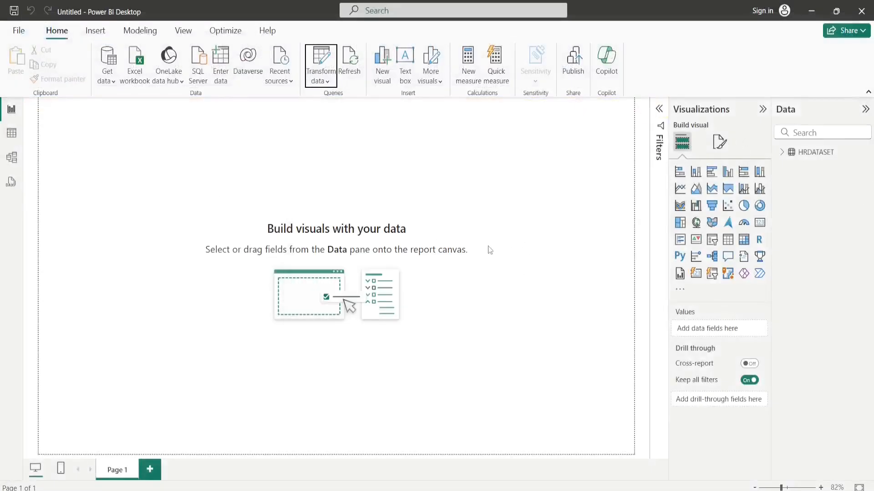
- Review the HRDATASET field list, its loaded rows in Table view and its table card in Model view, and return to the report canvas
{"action": "left_click", "coordinate": [782, 155]}
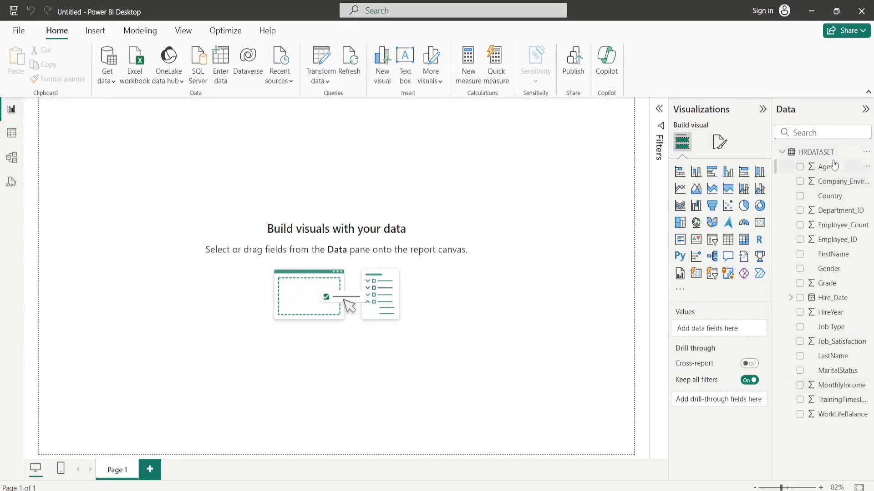
{"action": "left_click", "coordinate": [783, 154]}
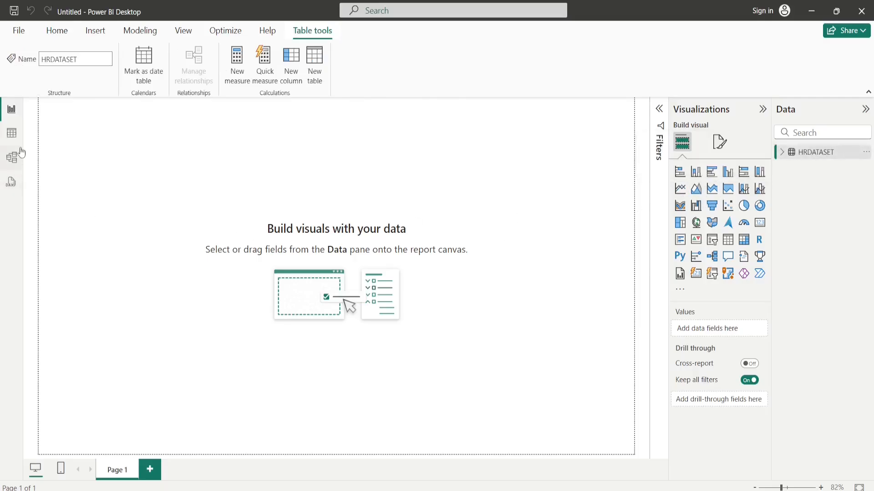
{"action": "left_click", "coordinate": [12, 132]}
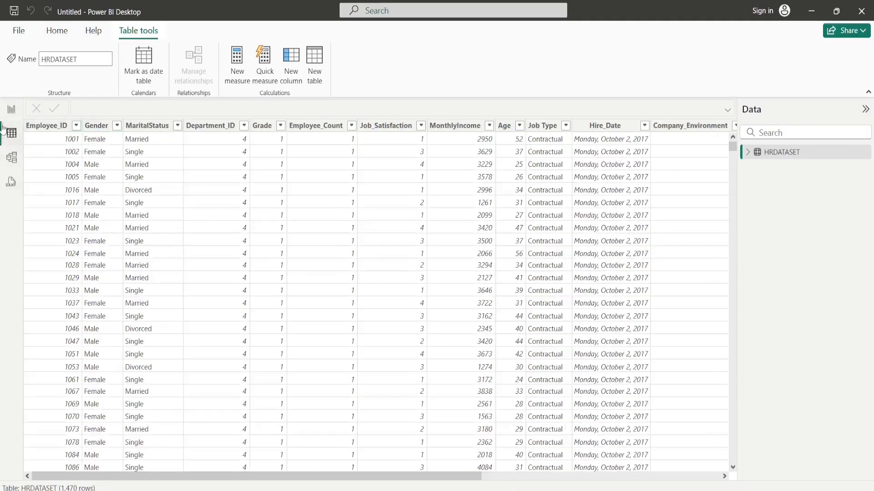
{"action": "left_click", "coordinate": [12, 109]}
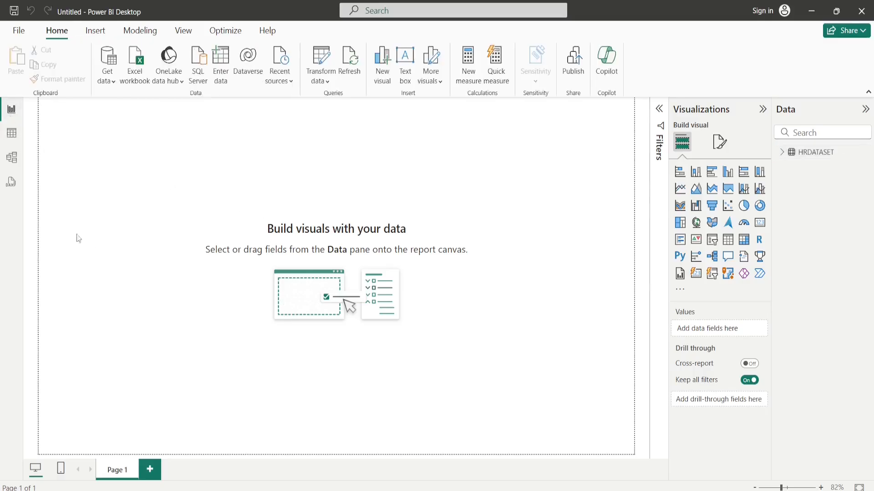
{"action": "left_click", "coordinate": [9, 162]}
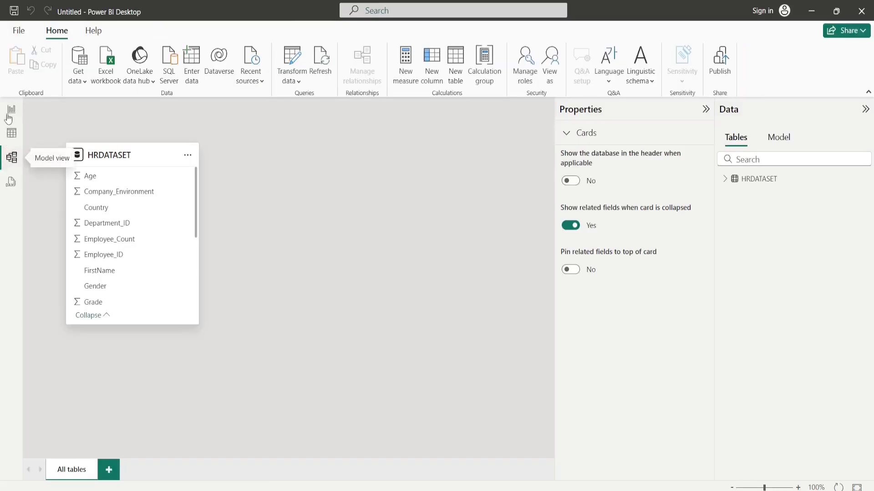
{"action": "left_click", "coordinate": [8, 114]}
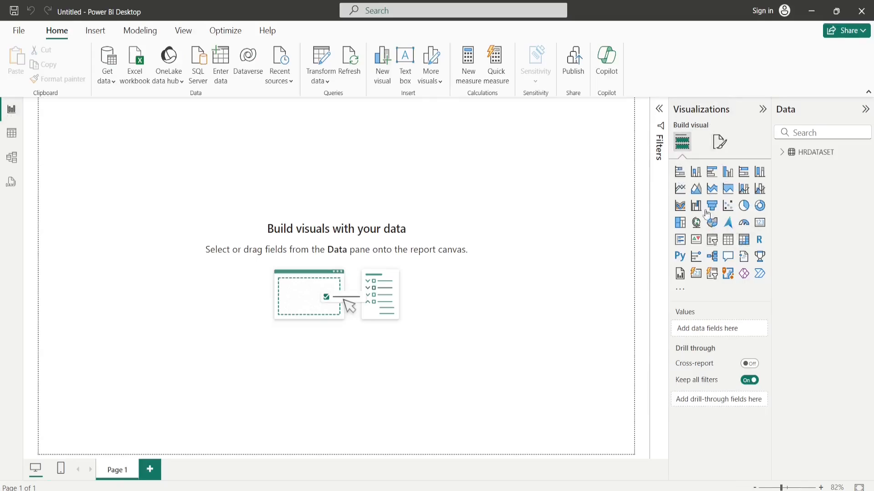
{"action": "left_click", "coordinate": [758, 224]}
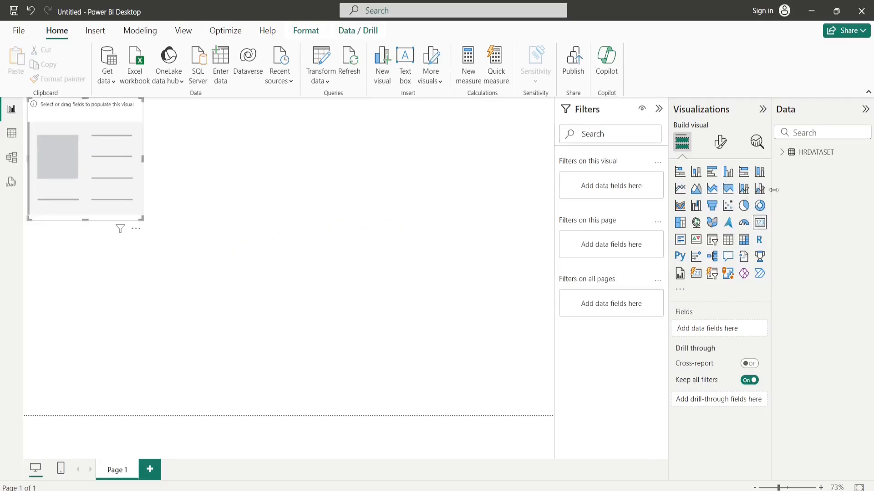
{"action": "left_click", "coordinate": [782, 152]}
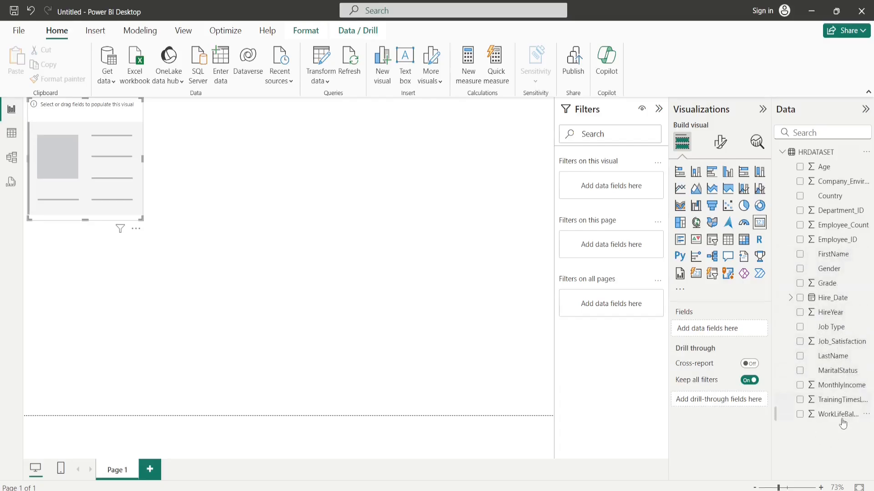
{"action": "left_click", "coordinate": [809, 129]}
{"action": "type", "text": "sa"}
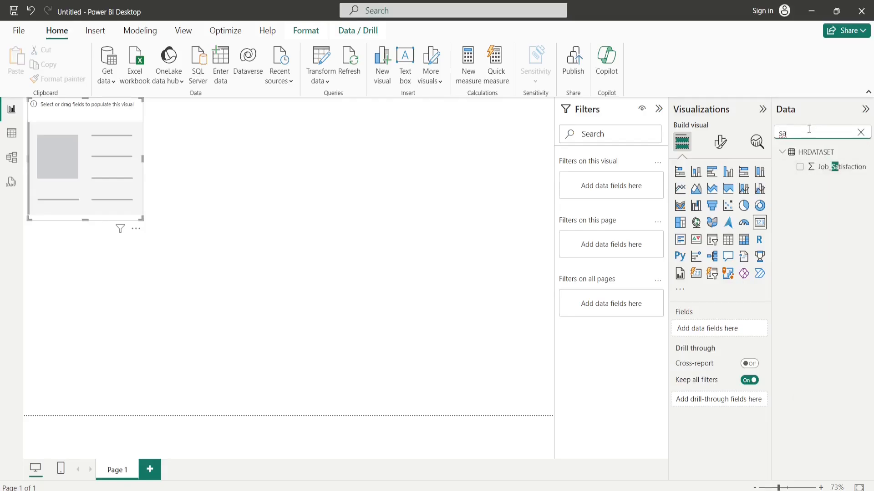
{"action": "type", "text": "l"}
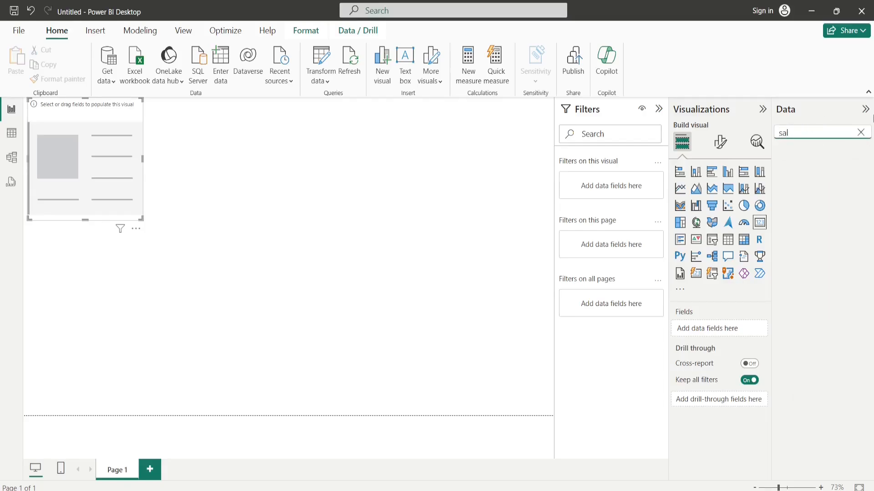
{"action": "left_click", "coordinate": [861, 132]}
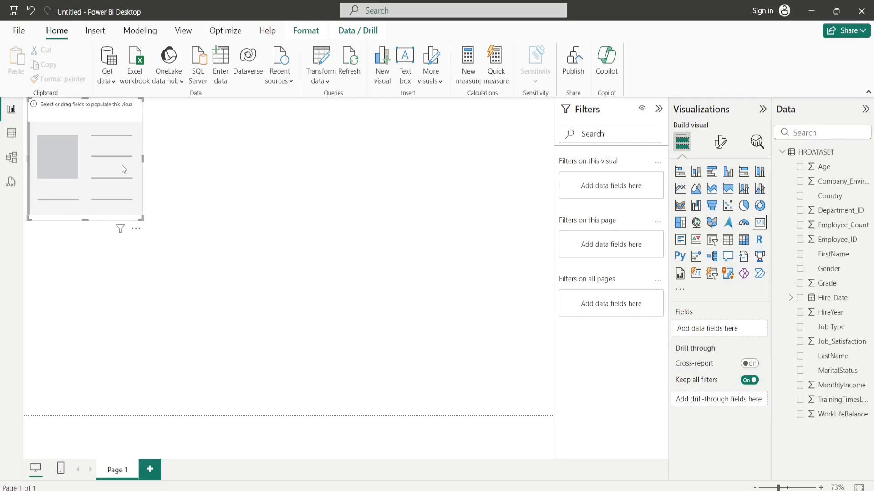
{"action": "key", "text": "Delete"}
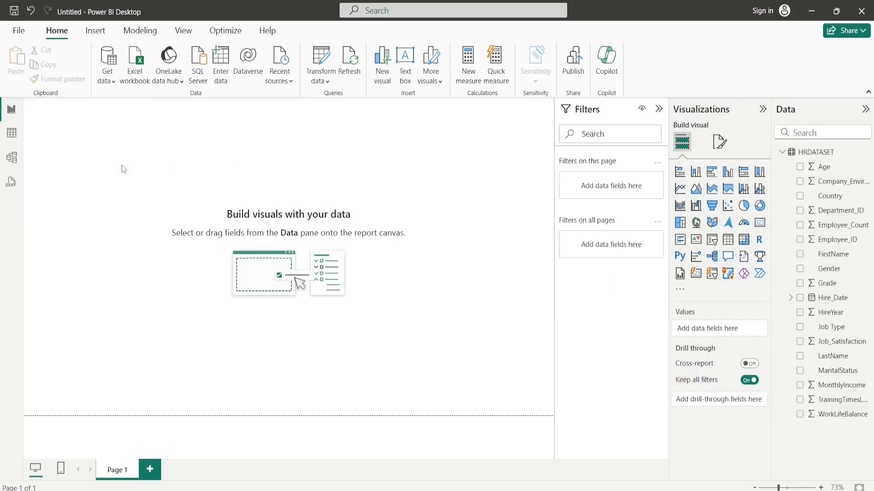